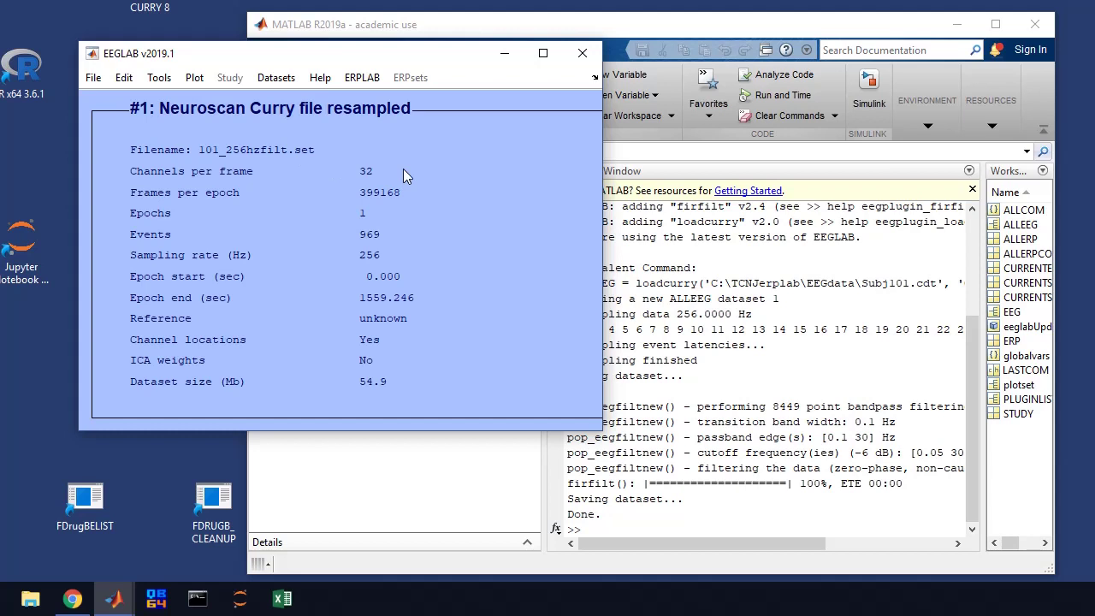
click(195, 77)
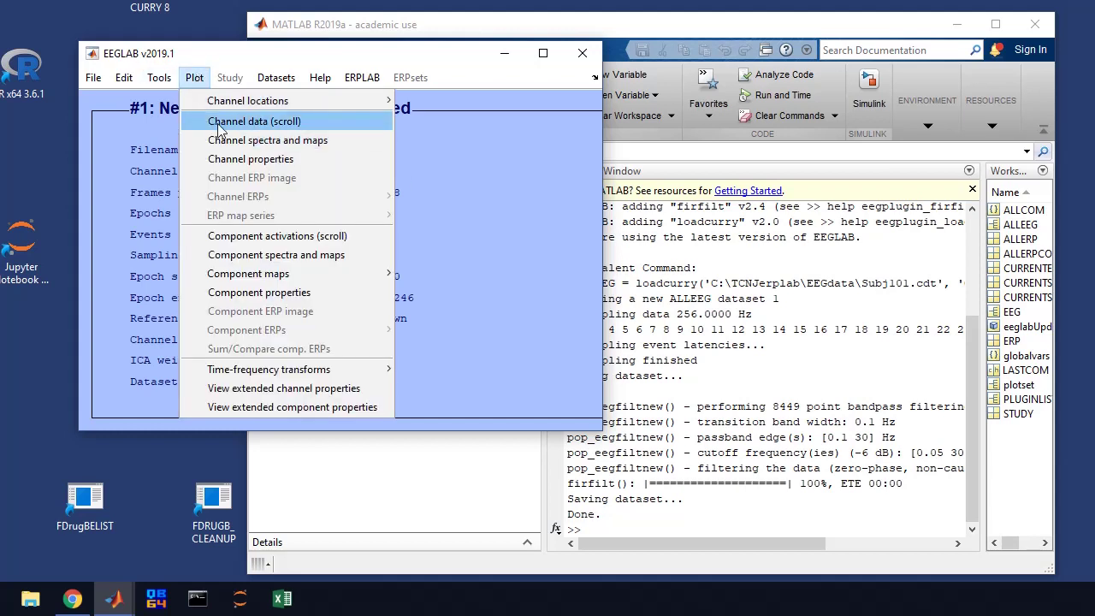
click(218, 124)
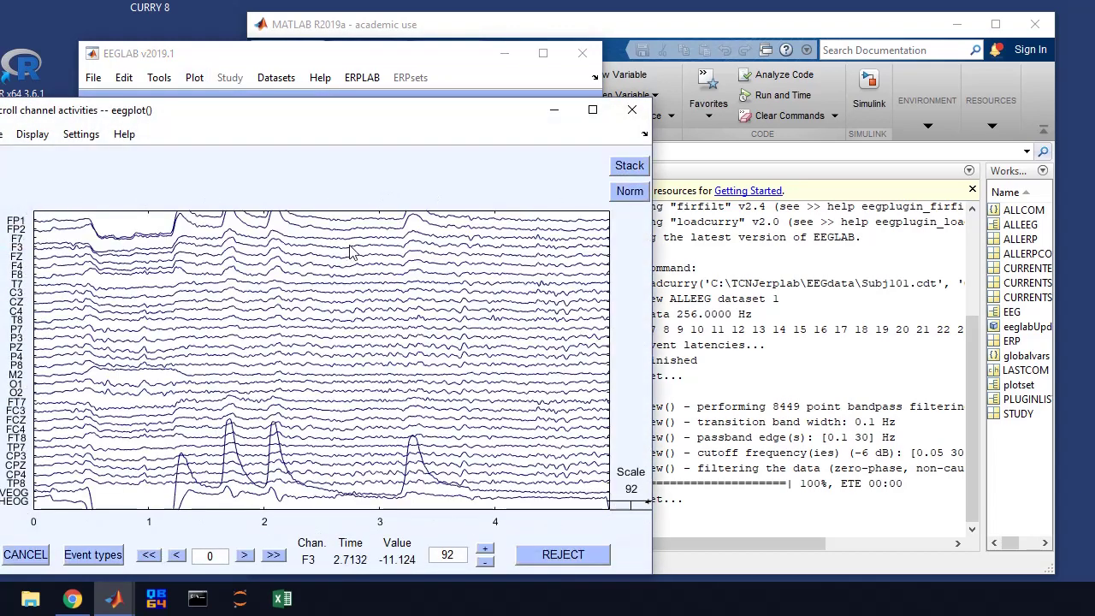
drag(360, 118, 417, 68)
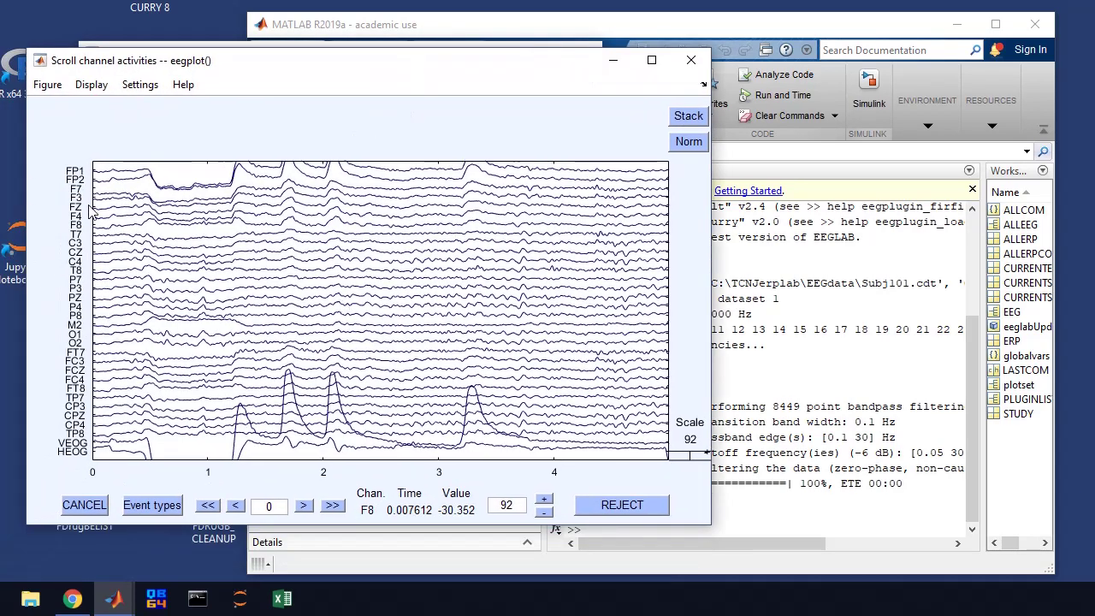
click(303, 504)
click(303, 505)
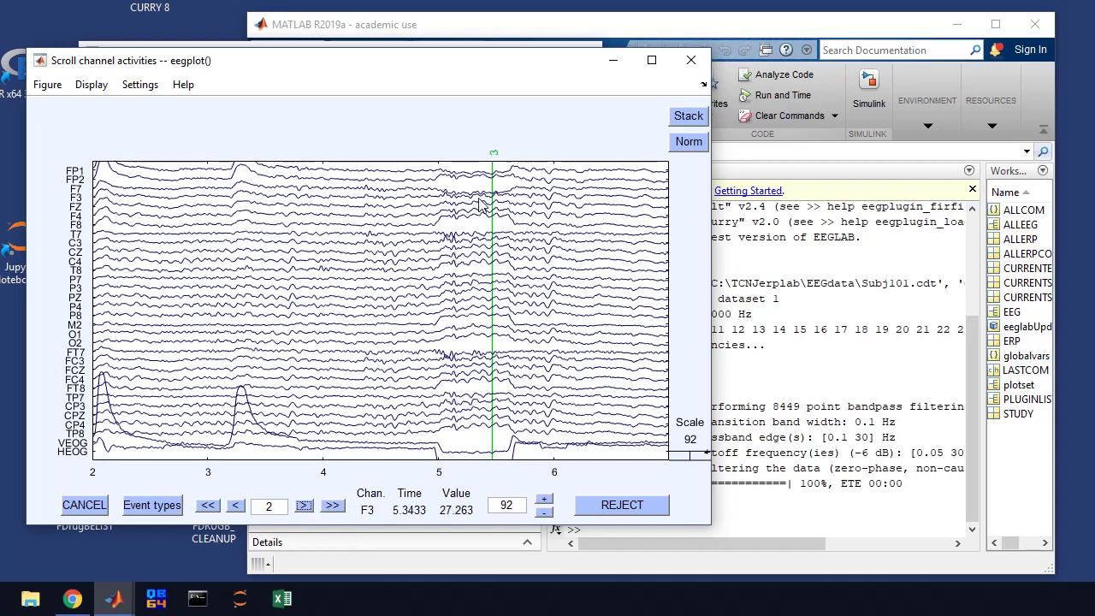
click(303, 505)
click(304, 506)
click(304, 506)
click(304, 505)
click(304, 506)
click(303, 506)
click(304, 505)
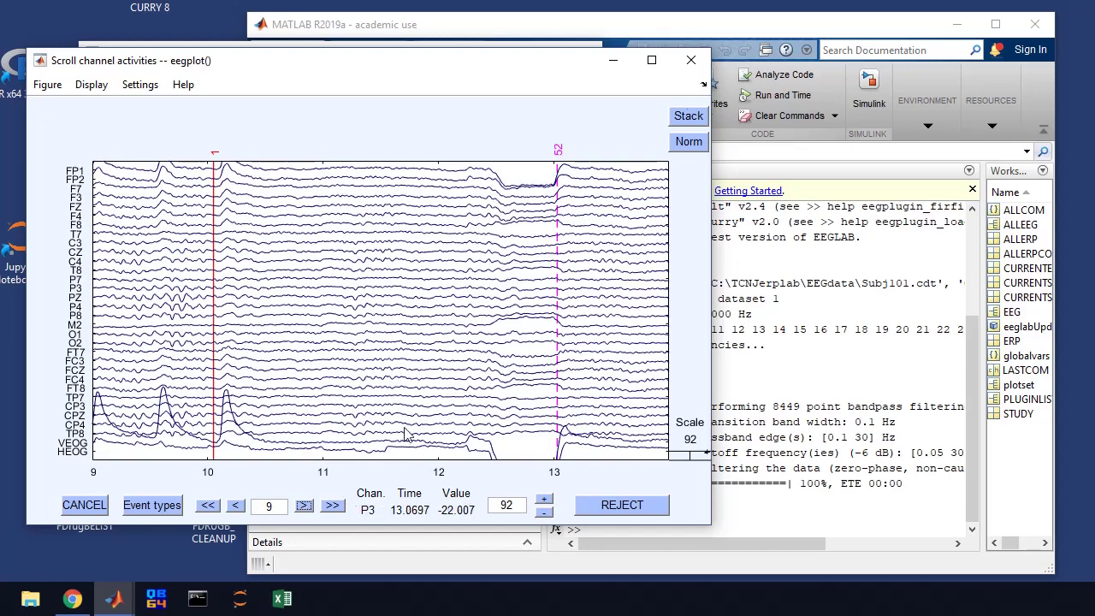
click(690, 60)
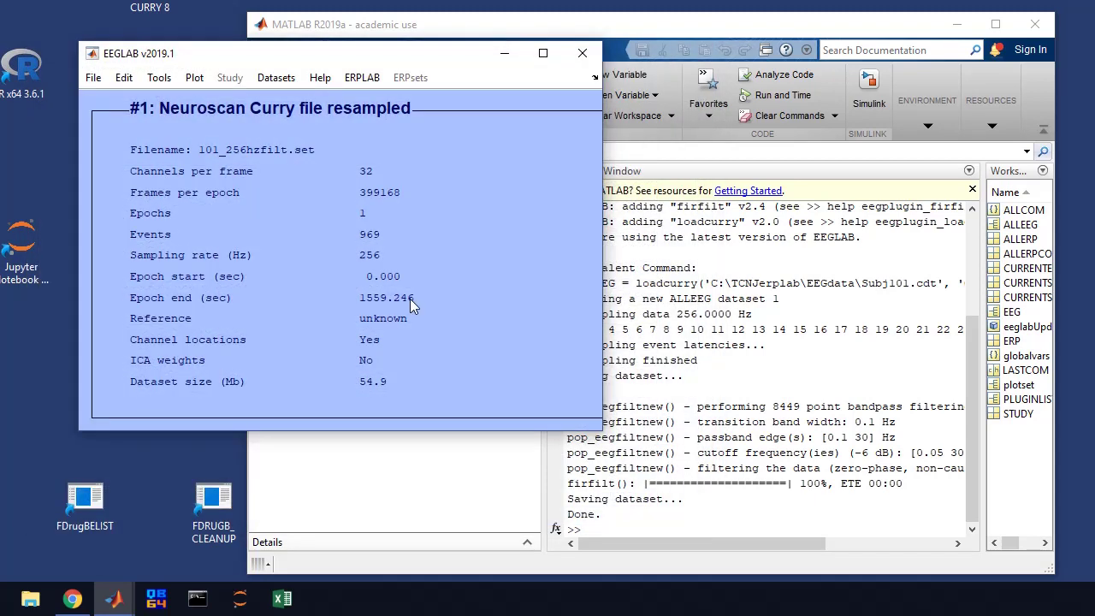
Create the EEG EVENTLIST, correcting the export file path to 101elist.txt
click(362, 79)
mouse_move(411, 137)
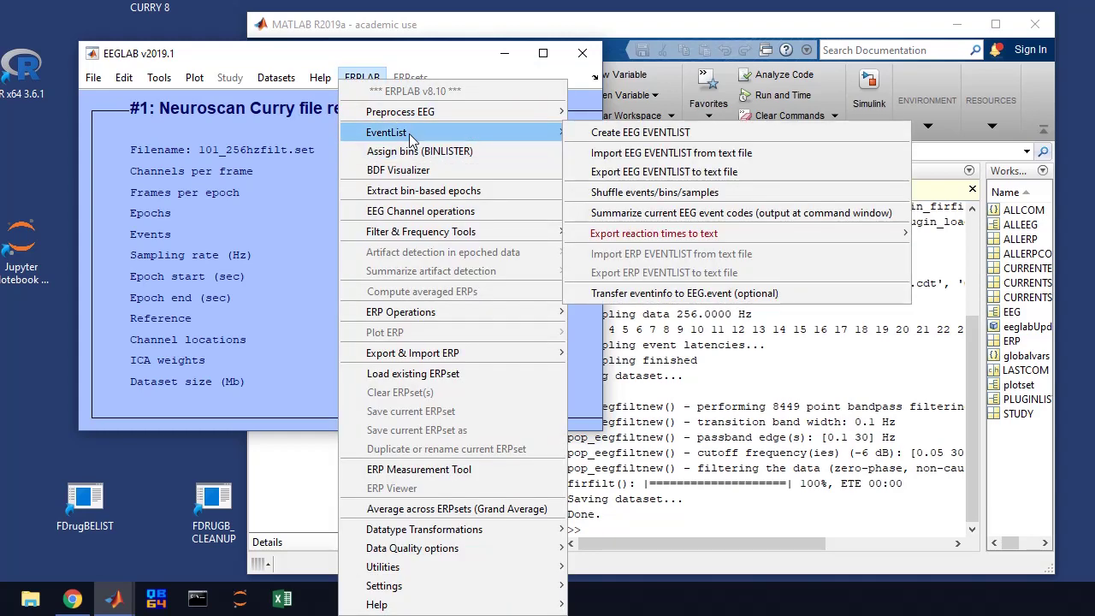
click(622, 132)
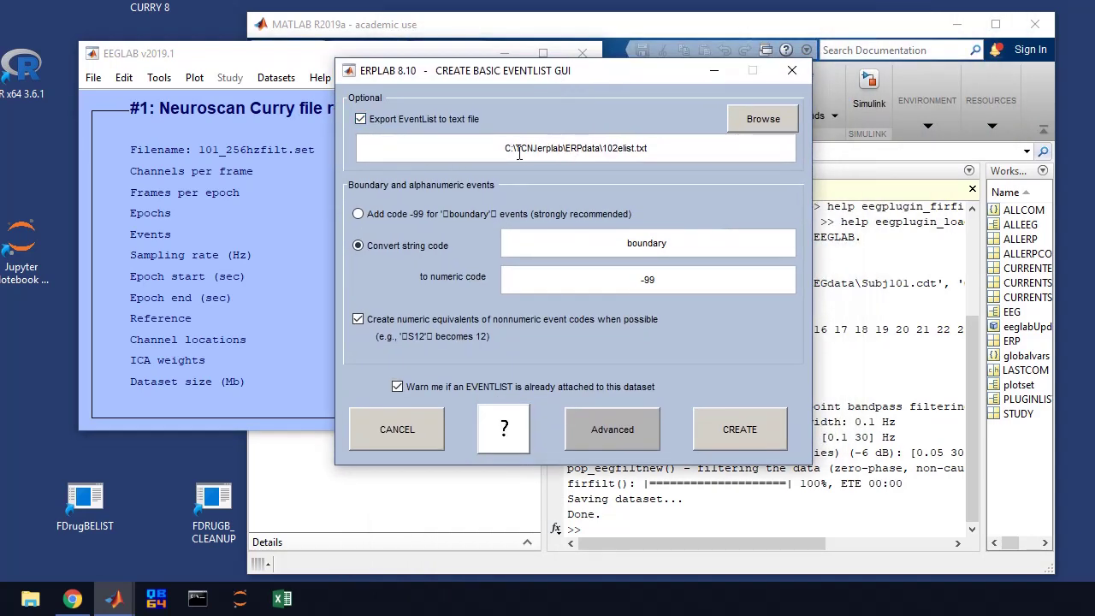
click(617, 149)
key(BackSpace)
text(1)
key(End)
click(779, 441)
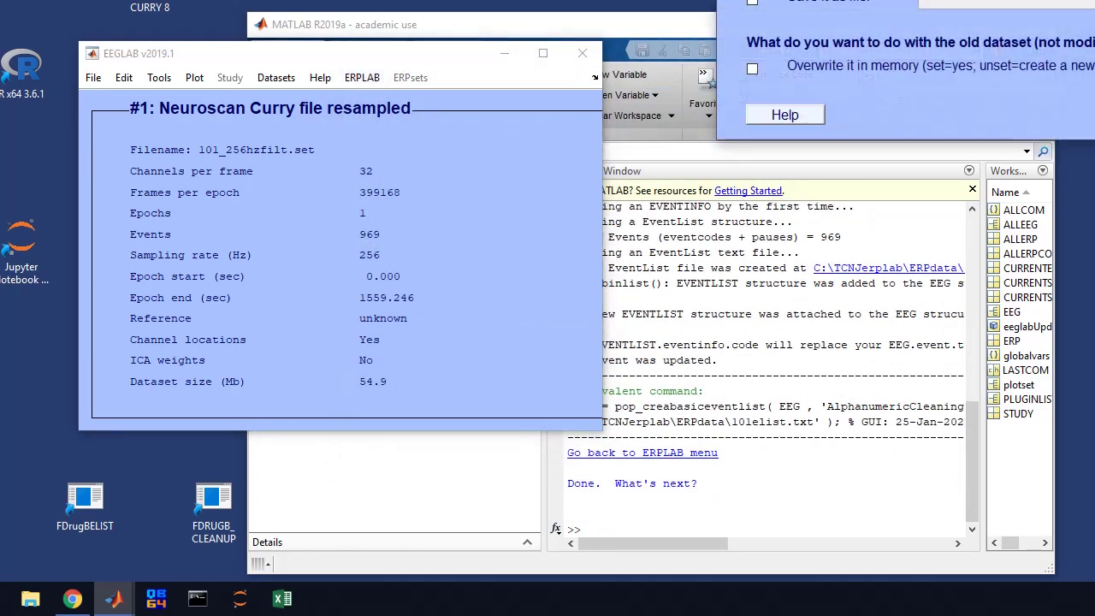
Save the event-list dataset as 101_256hzfiltevent, overwriting the old dataset in memory
drag(763, 70, 704, 51)
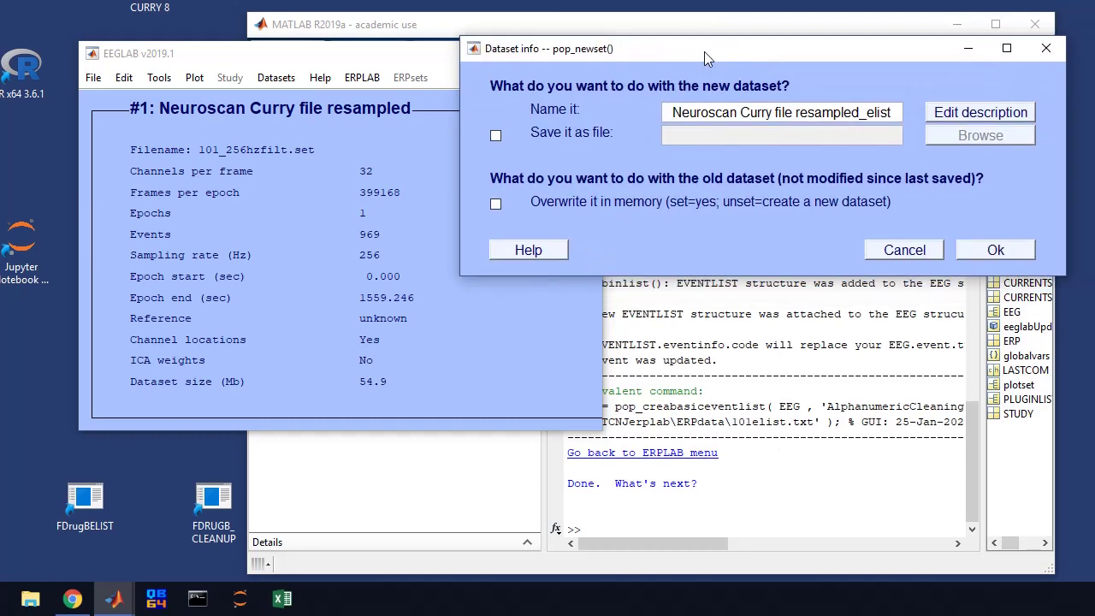
click(497, 135)
click(497, 206)
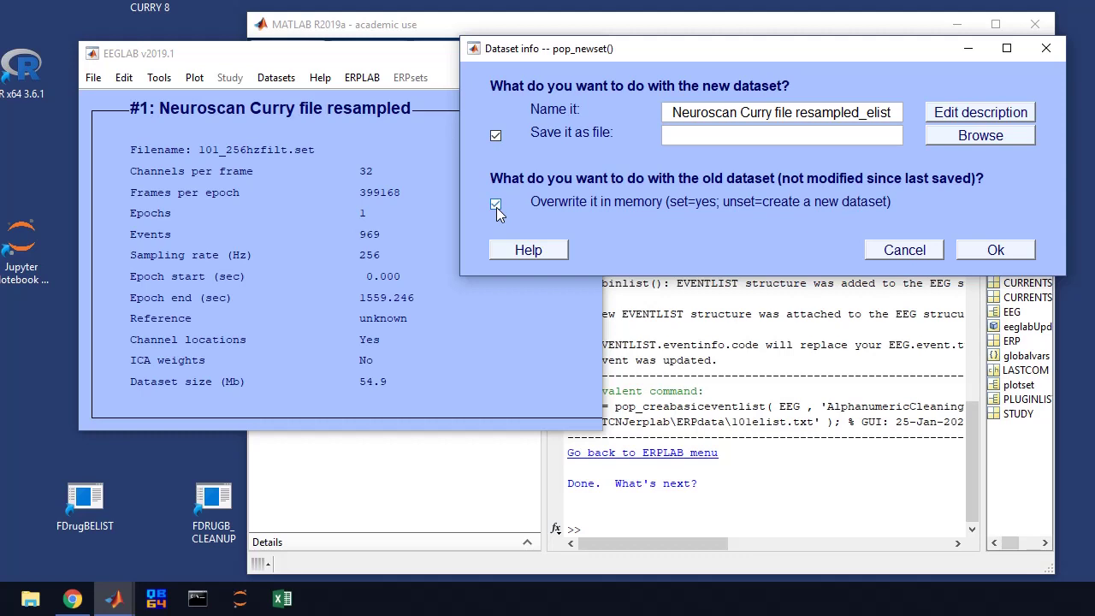
click(705, 137)
text(101_256hz)
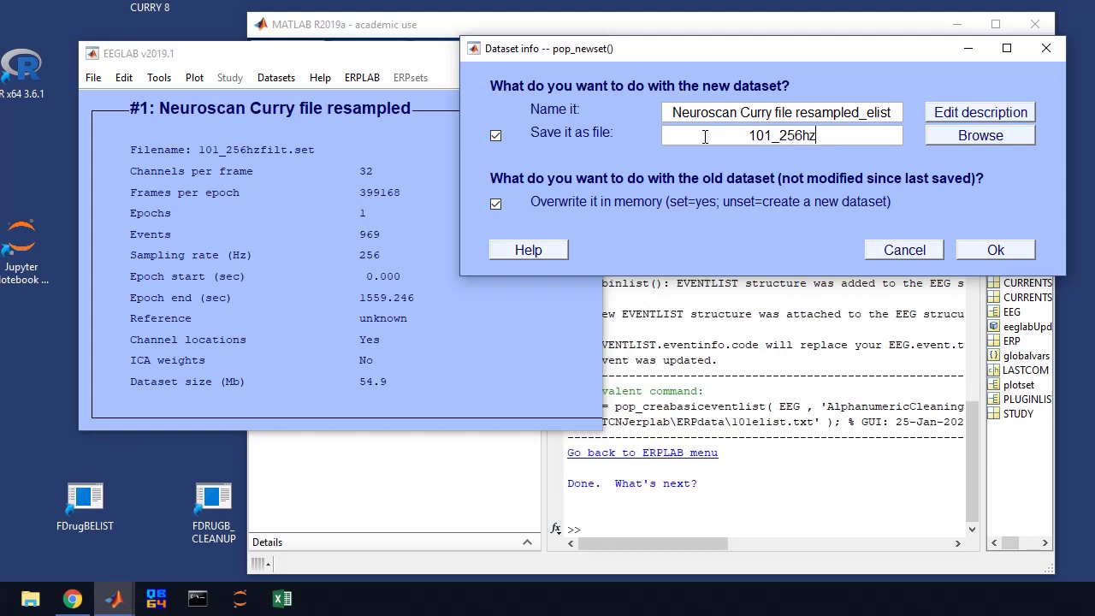
text(filtevent)
key(ctrl+a)
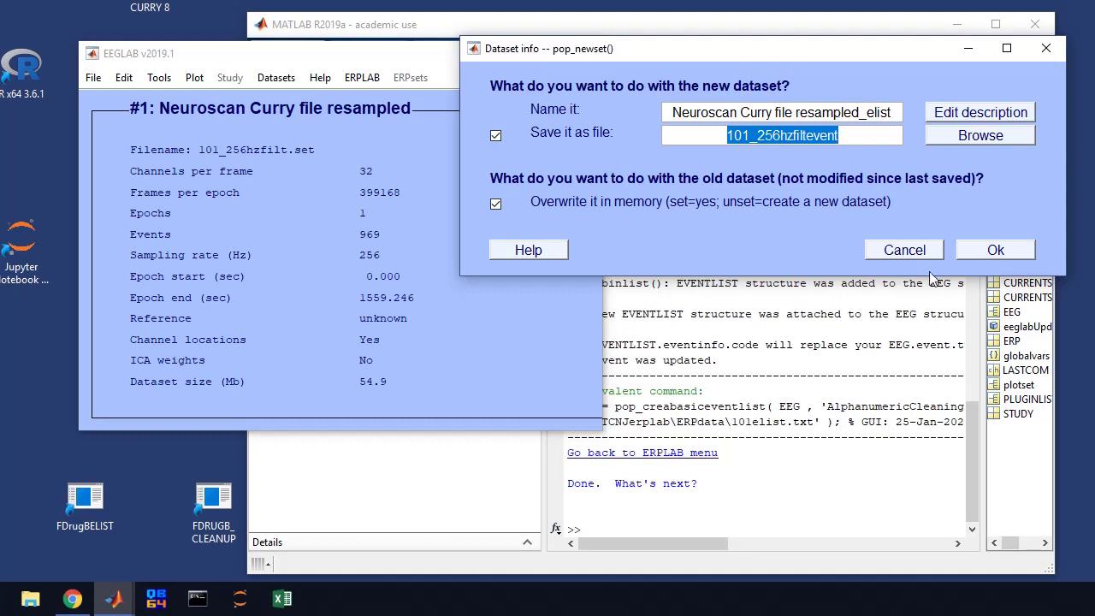
click(997, 251)
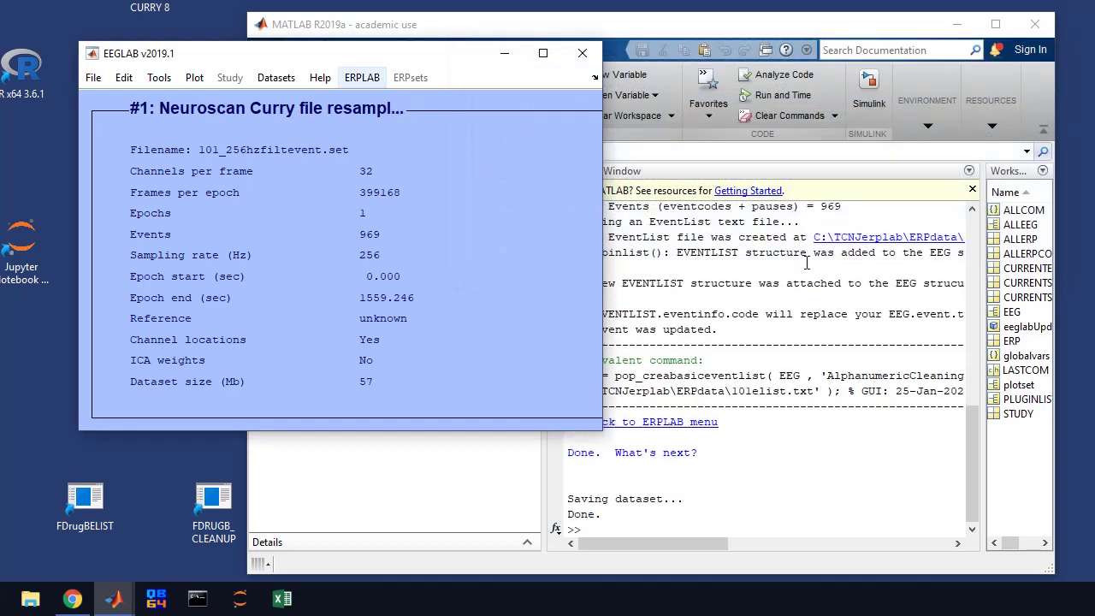
drag(306, 60, 691, 62)
Open 101elist.txt in the Editor and scroll through it, marking the 52 code on line 28
click(292, 251)
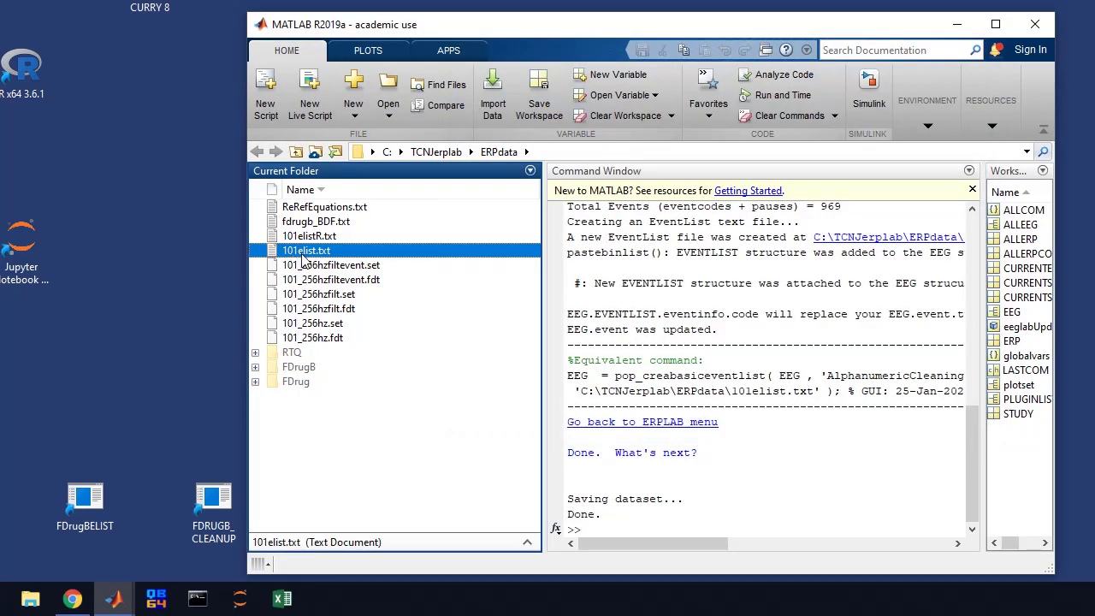
double_click(303, 256)
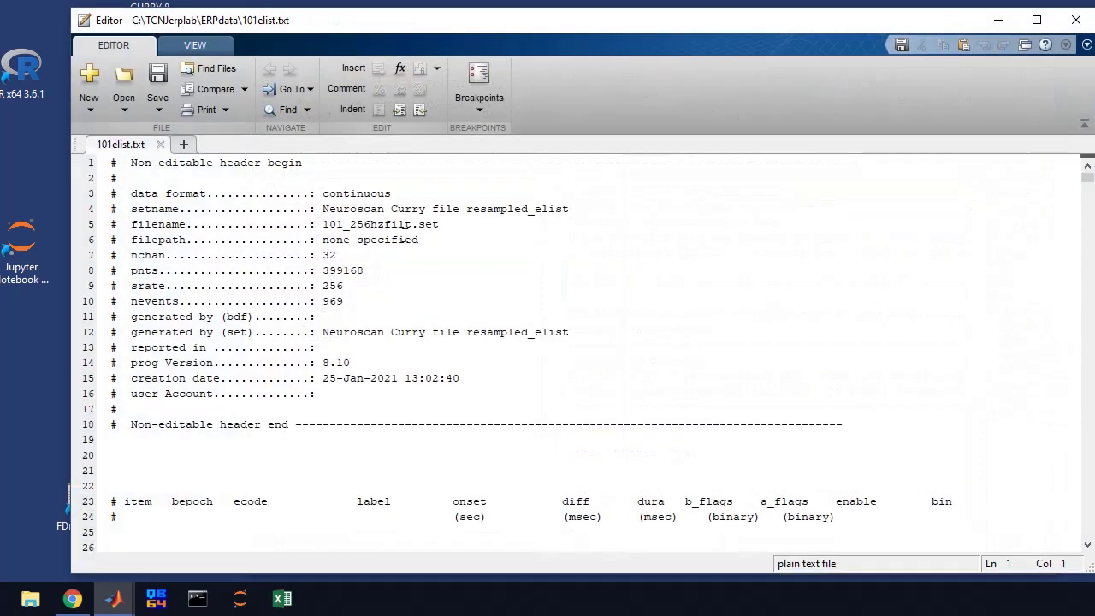
scroll(401, 290, down, 3)
scroll(401, 291, down, 4)
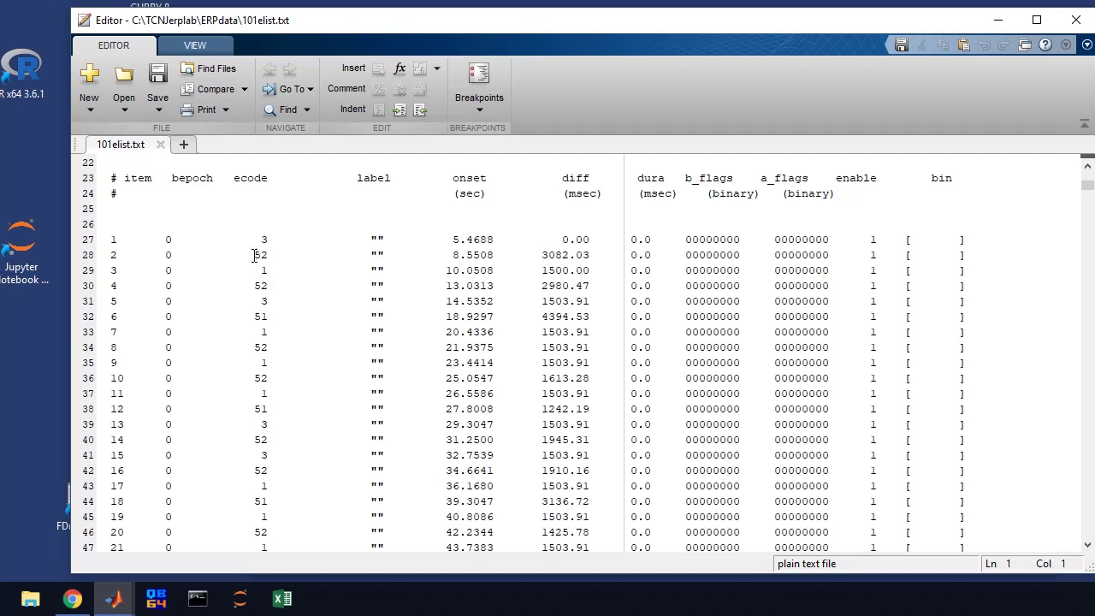
drag(253, 254, 270, 254)
scroll(264, 243, down, 1)
scroll(264, 243, down, 20)
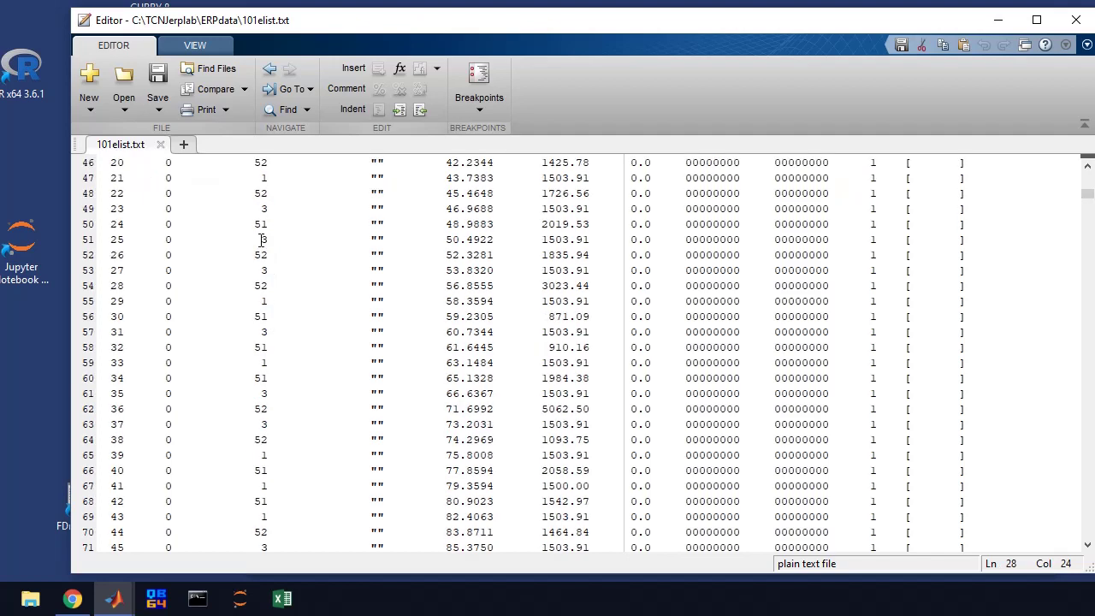
click(265, 245)
scroll(268, 244, down, 2)
scroll(268, 245, down, 20)
click(272, 246)
scroll(273, 246, down, 9)
scroll(273, 246, down, 11)
right_click(274, 245)
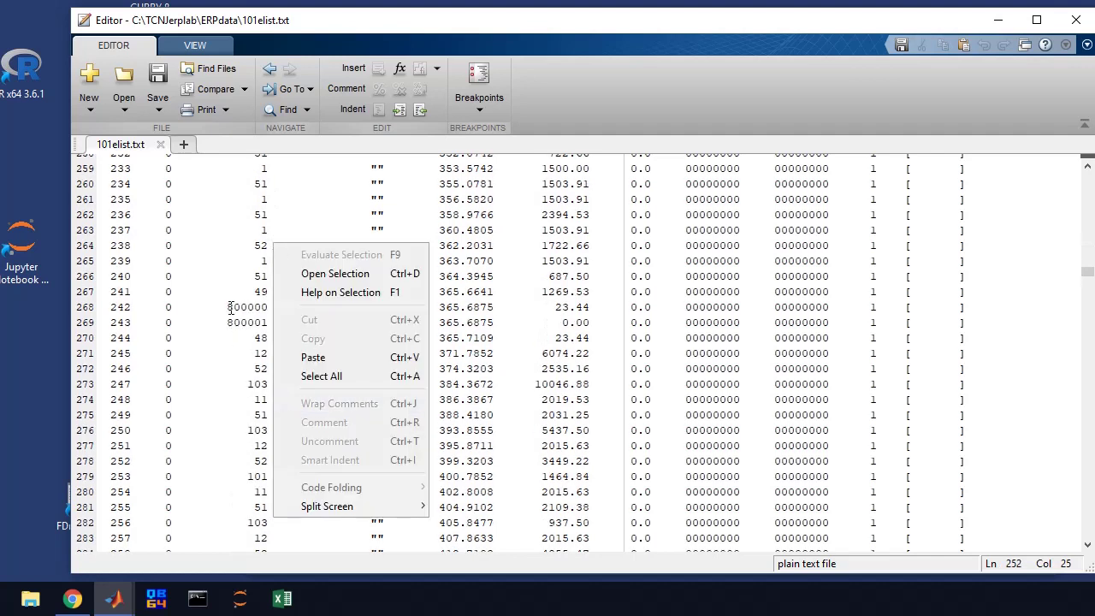
click(207, 368)
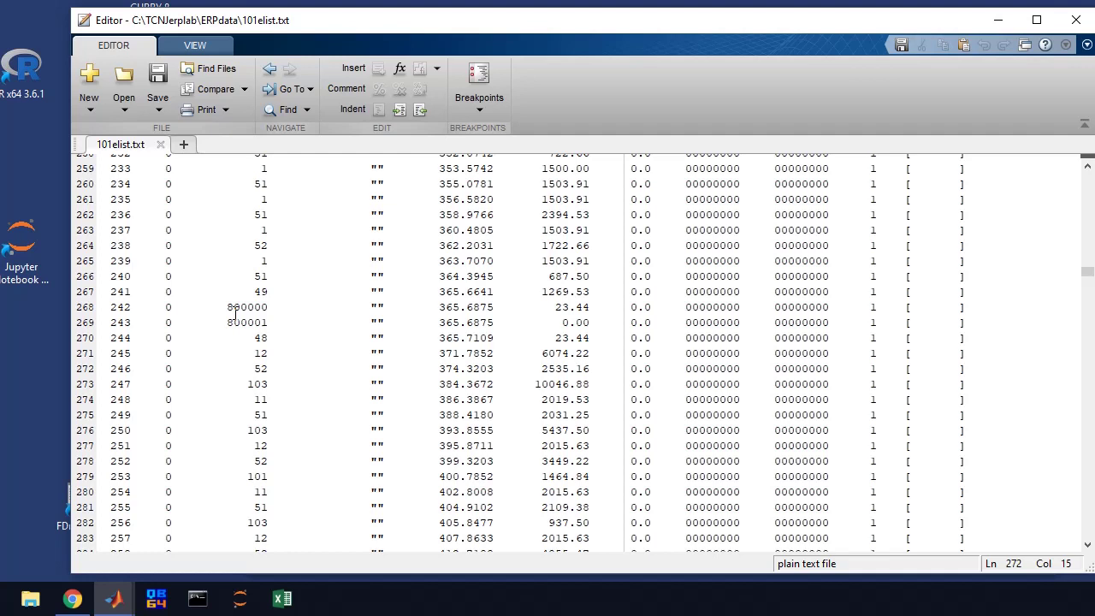
scroll(236, 314, down, 2)
drag(248, 260, 278, 260)
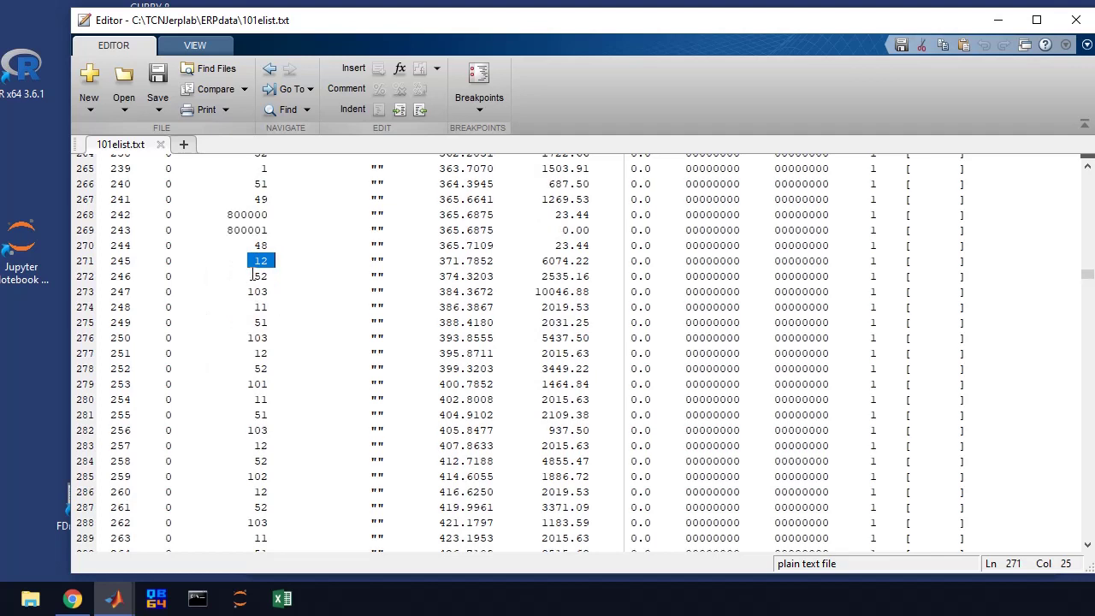
drag(249, 276, 276, 275)
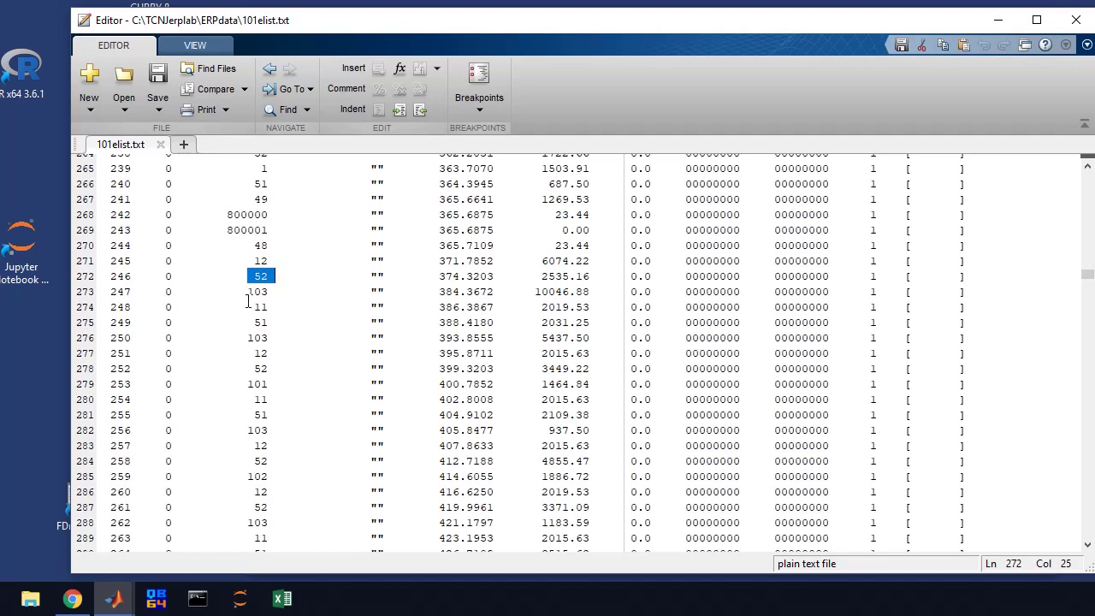
drag(245, 292, 282, 293)
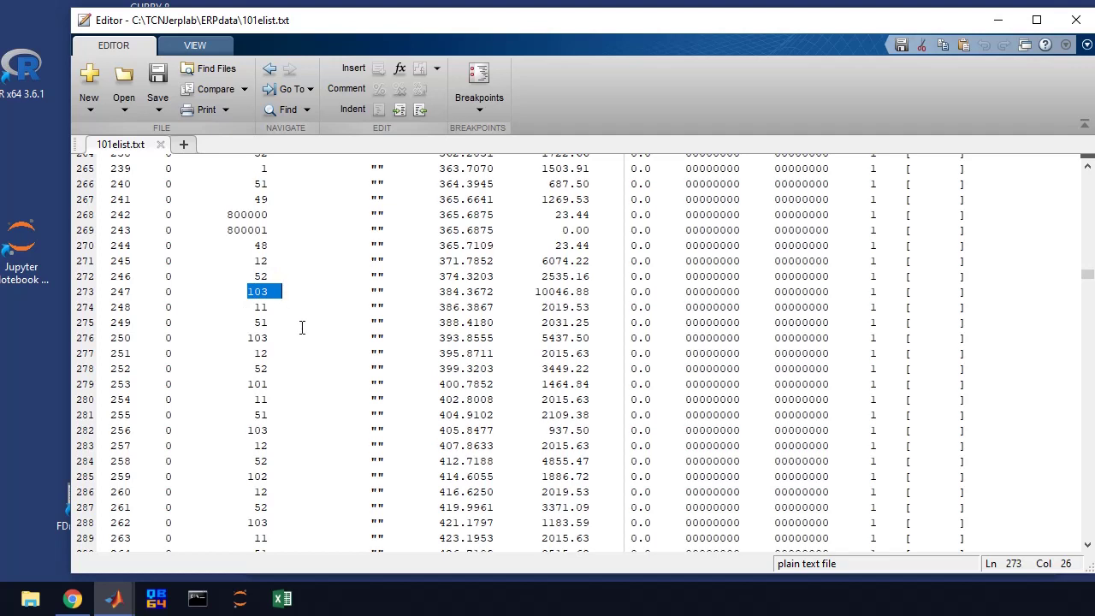
drag(257, 308, 268, 308)
scroll(295, 336, down, 20)
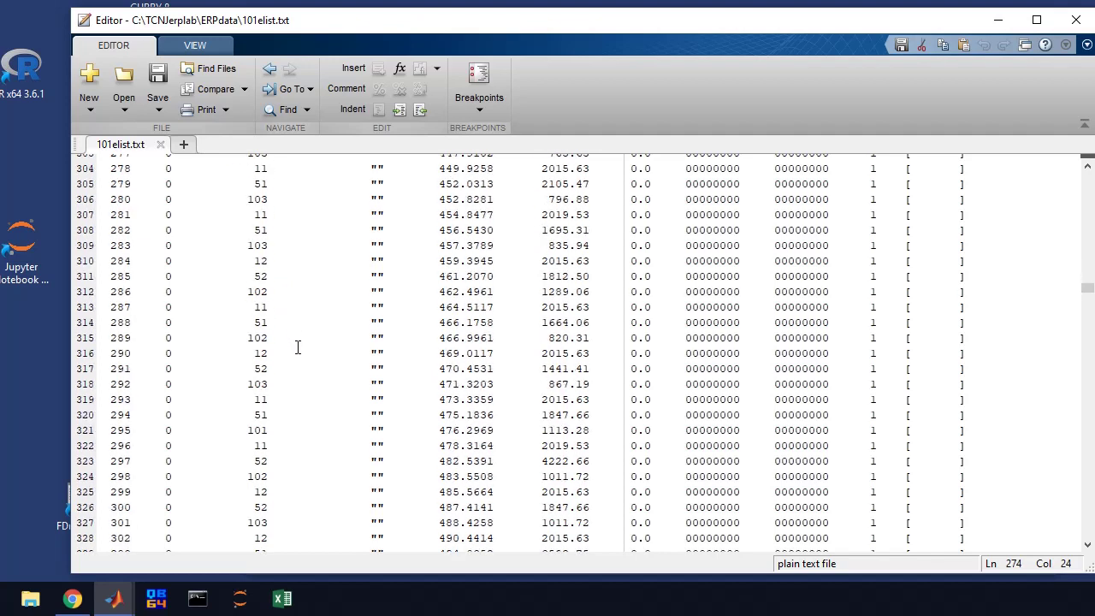
scroll(306, 338, down, 20)
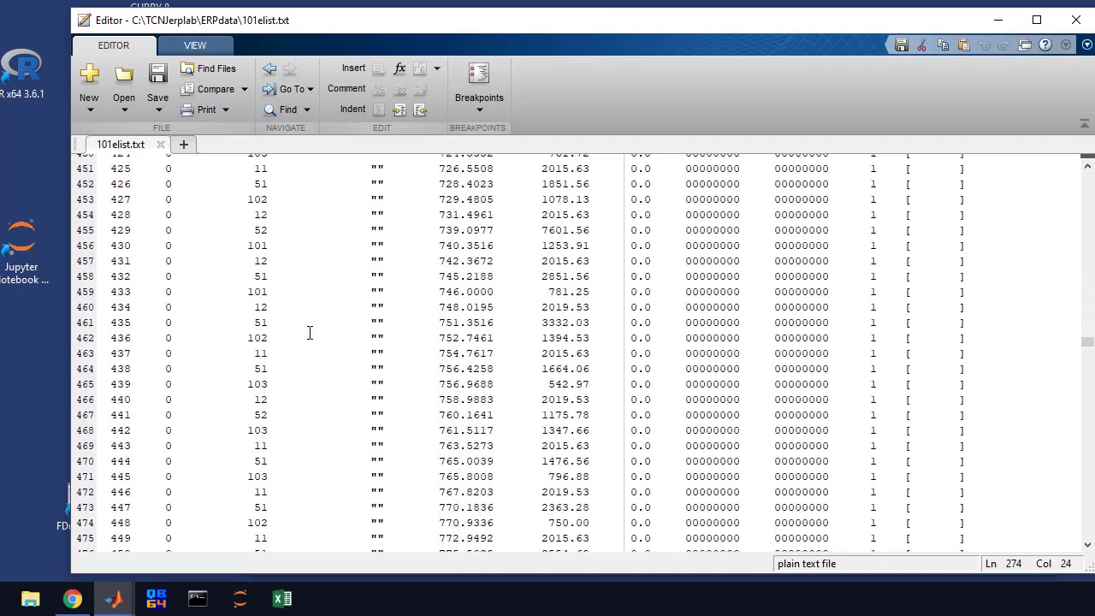
scroll(309, 325, down, 20)
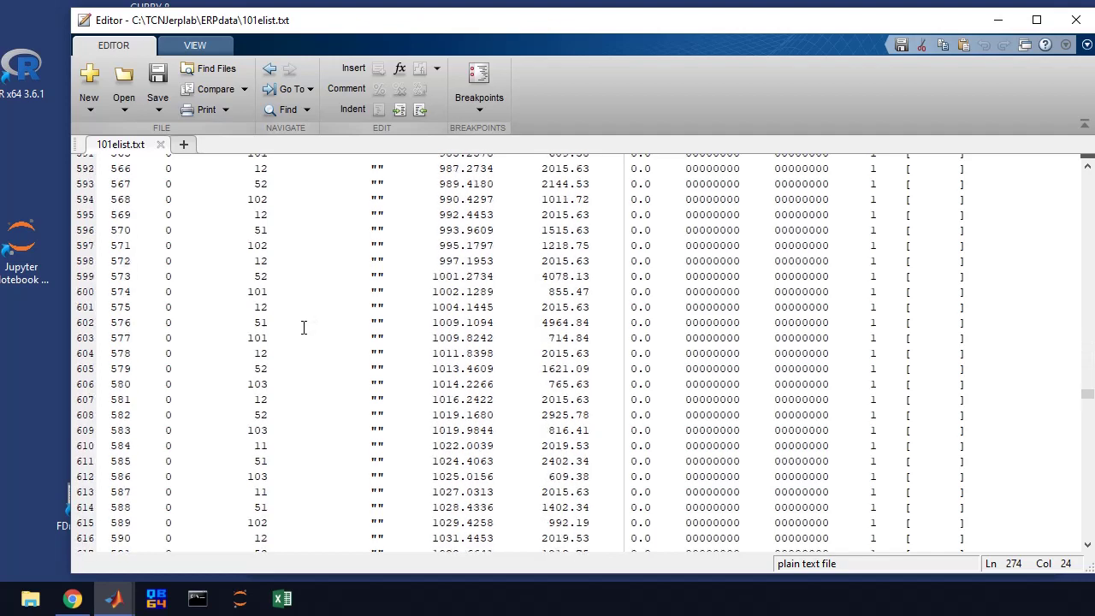
click(309, 323)
scroll(309, 323, down, 4)
scroll(309, 323, down, 2)
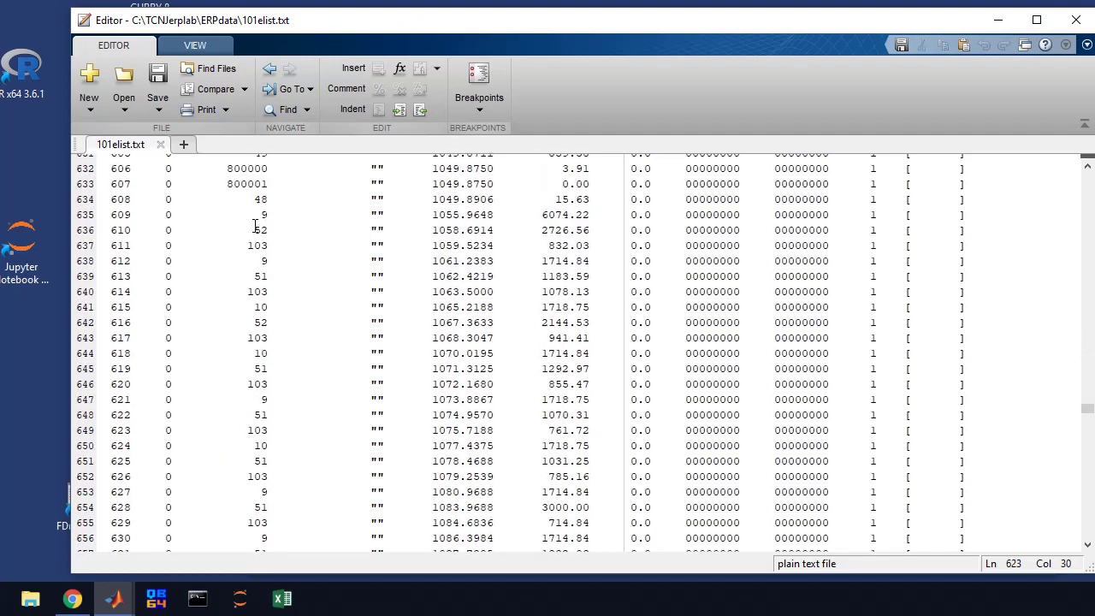
scroll(261, 312, down, 5)
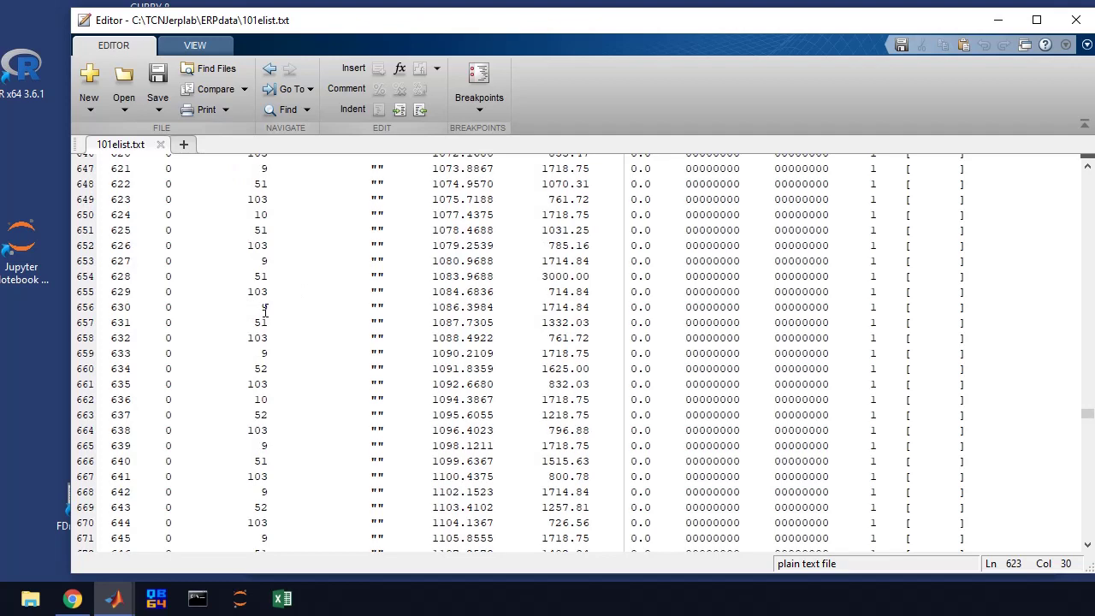
scroll(264, 312, down, 20)
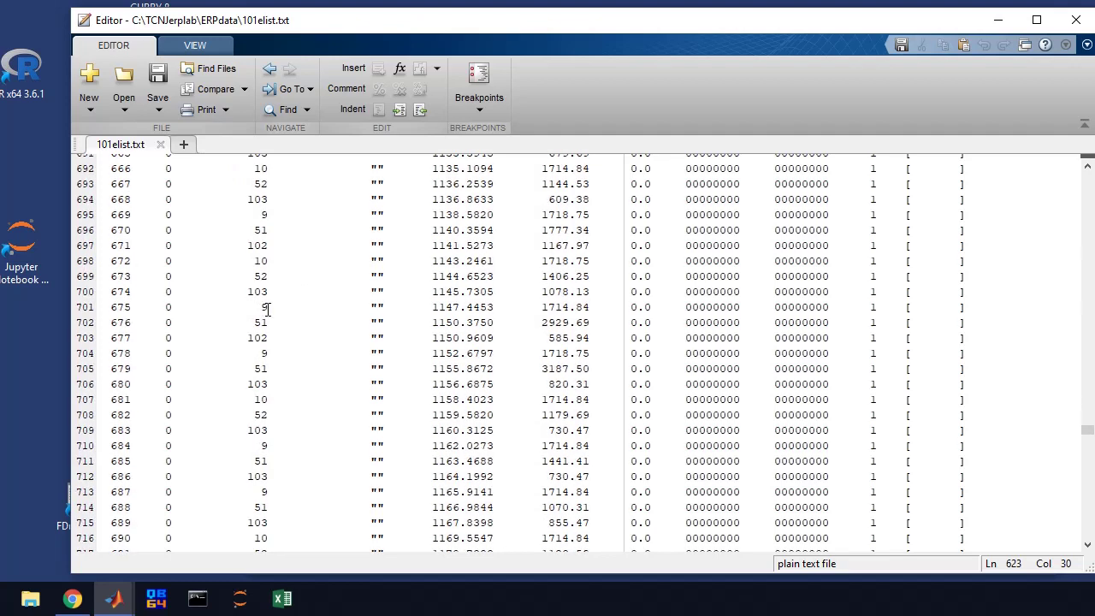
Close the 101elist.txt Editor and select 101elistR.txt in the Current Folder
click(1077, 23)
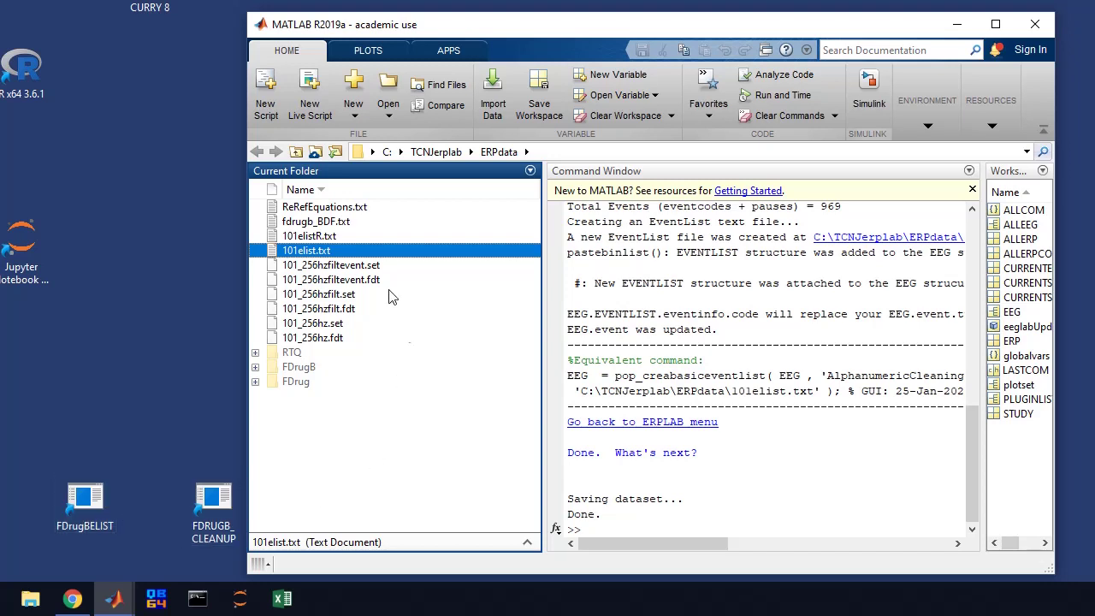
click(291, 240)
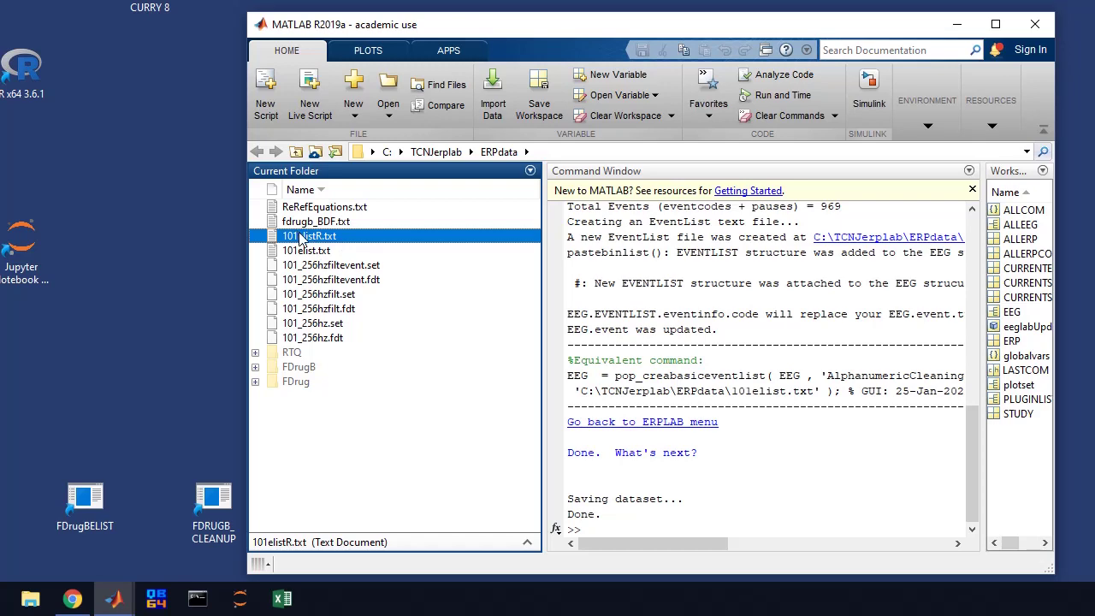
Open 101elistR.txt and highlight recoded labels like SFBrembr and code 4's SFBforgt
double_click(301, 240)
scroll(425, 349, down, 7)
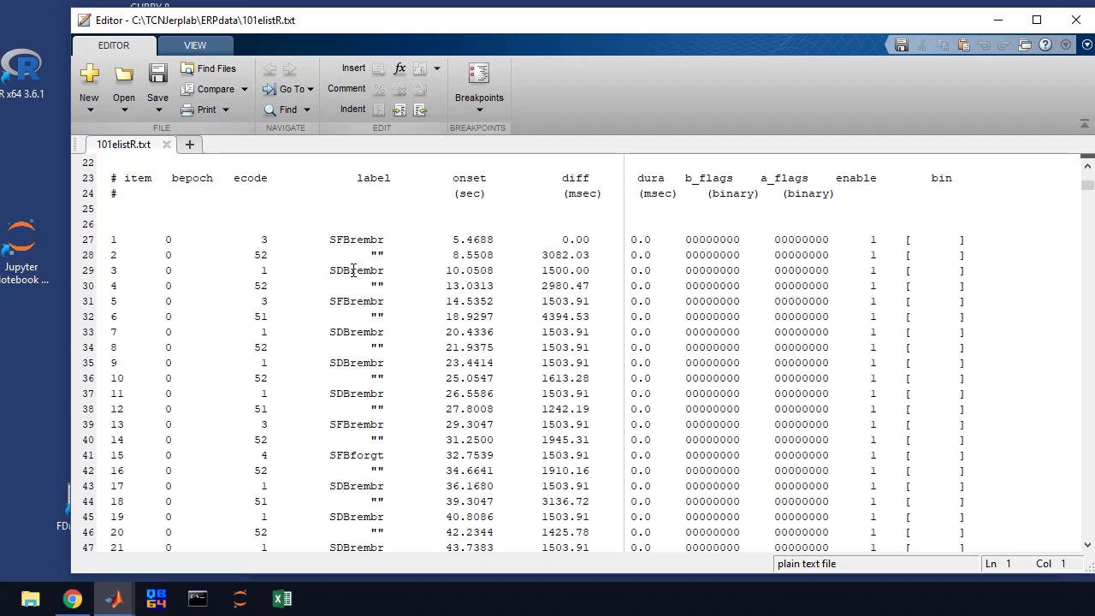
drag(346, 240, 378, 241)
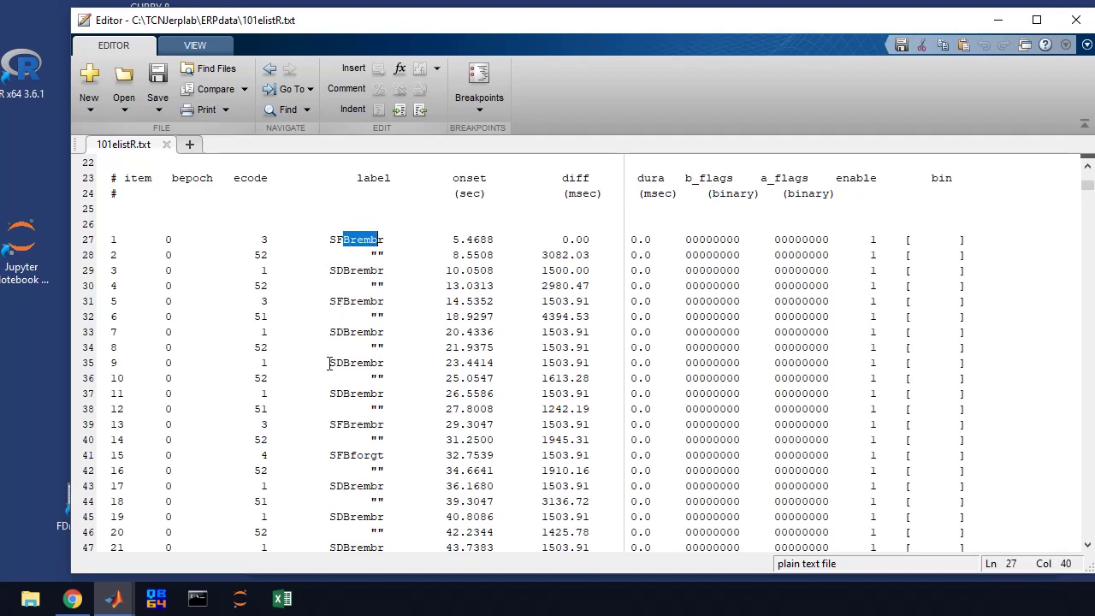
scroll(326, 363, down, 2)
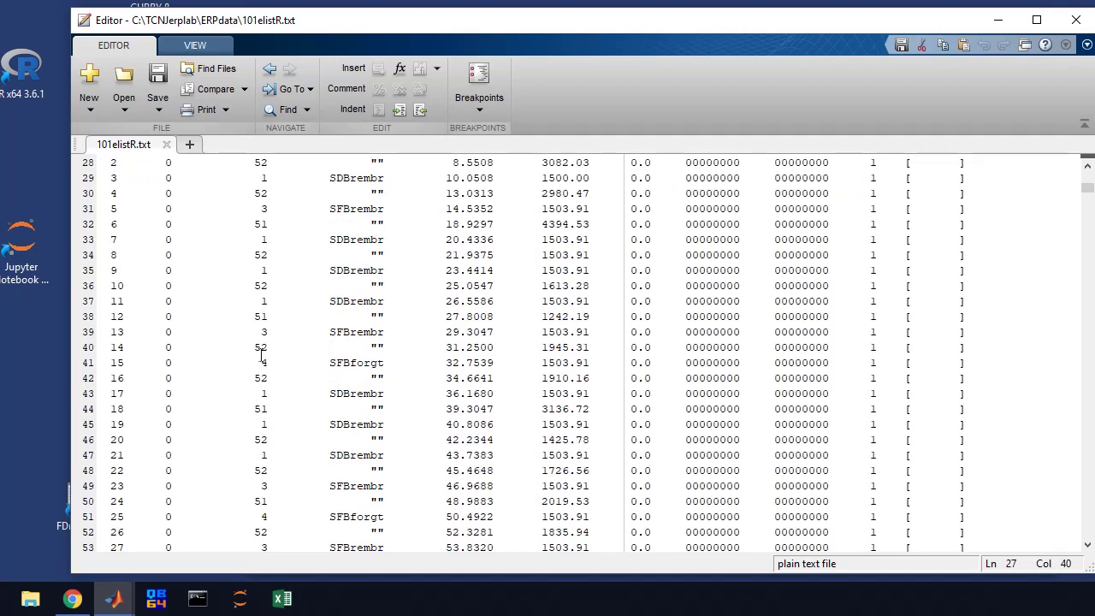
drag(257, 356, 377, 356)
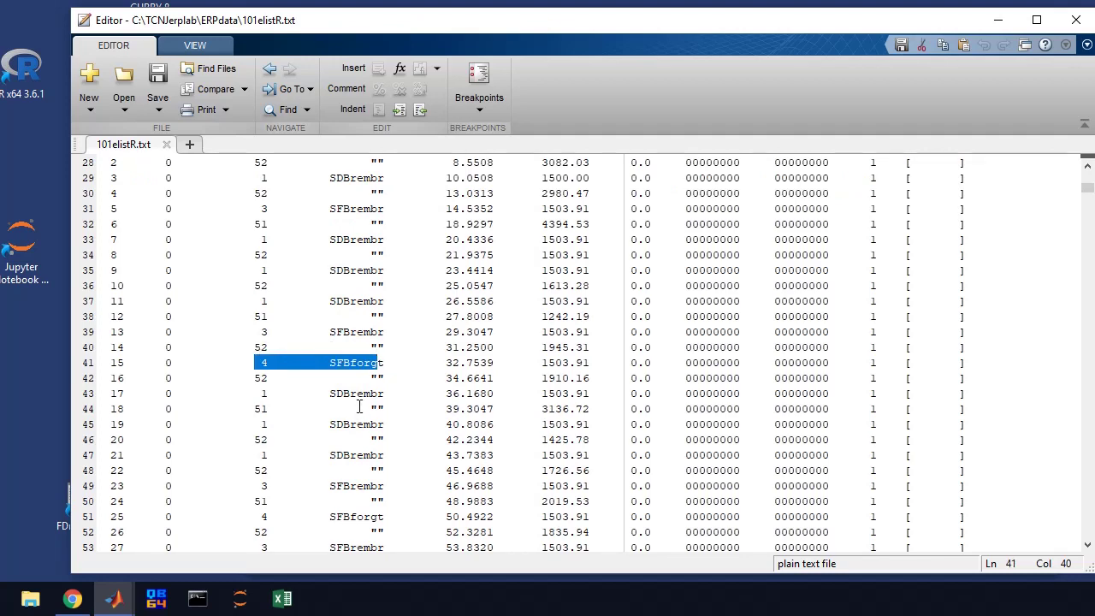
scroll(270, 346, down, 20)
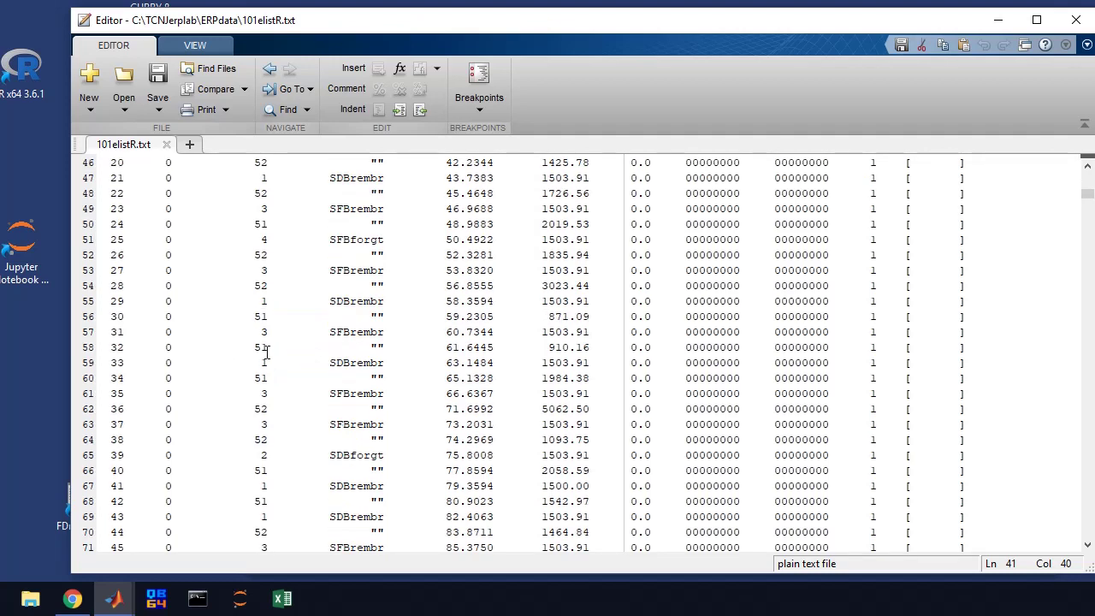
scroll(270, 347, down, 20)
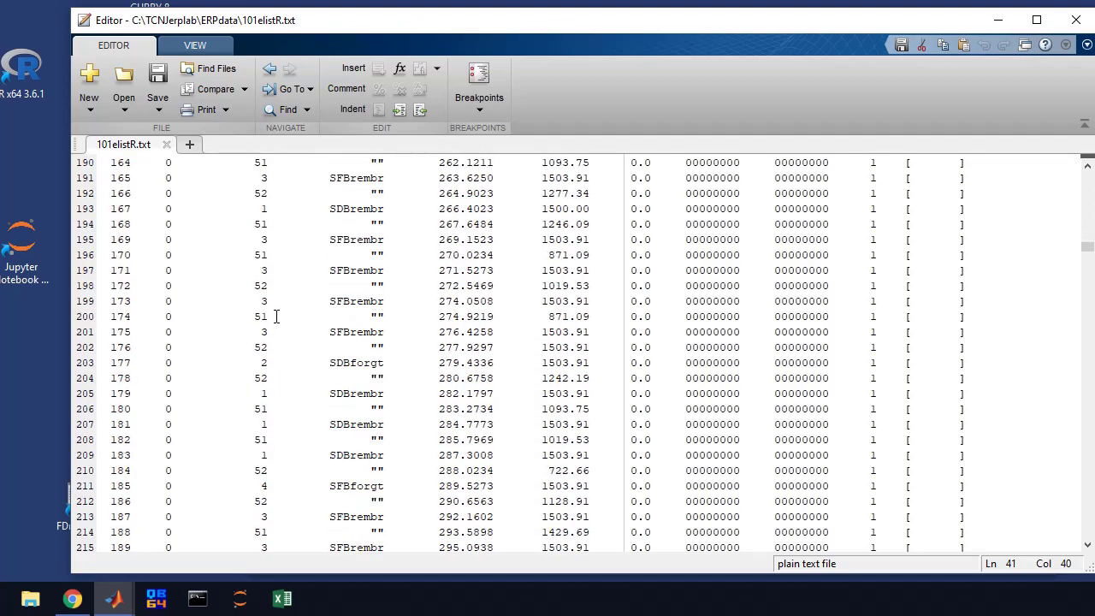
scroll(279, 312, up, 3)
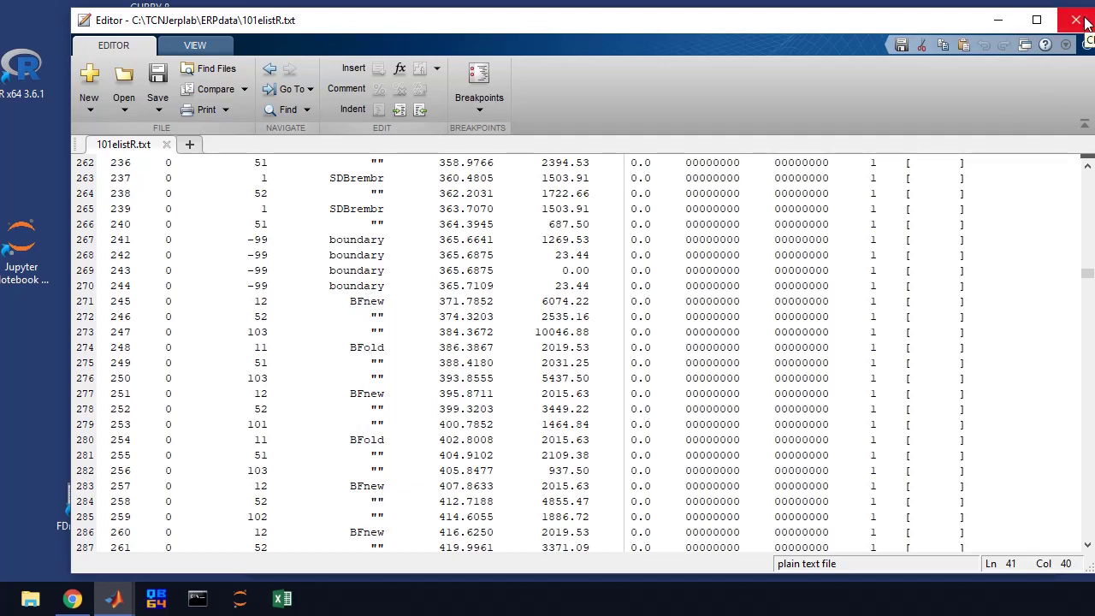
Close the Editor and import 101elistR.txt via ERPLAB's Import EEG EVENTLIST from text file
click(1084, 23)
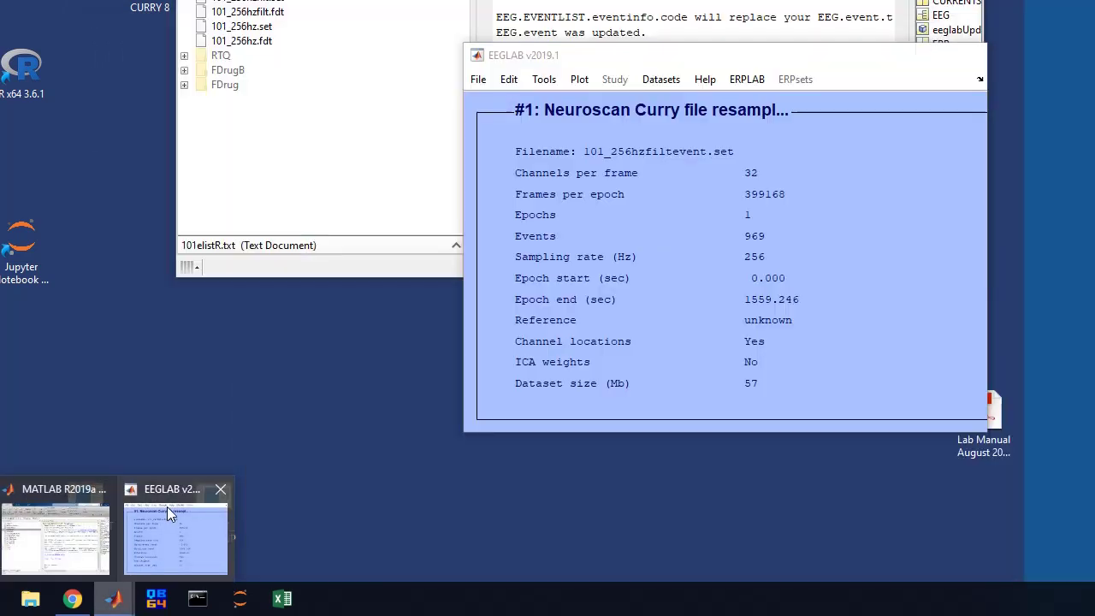
click(168, 497)
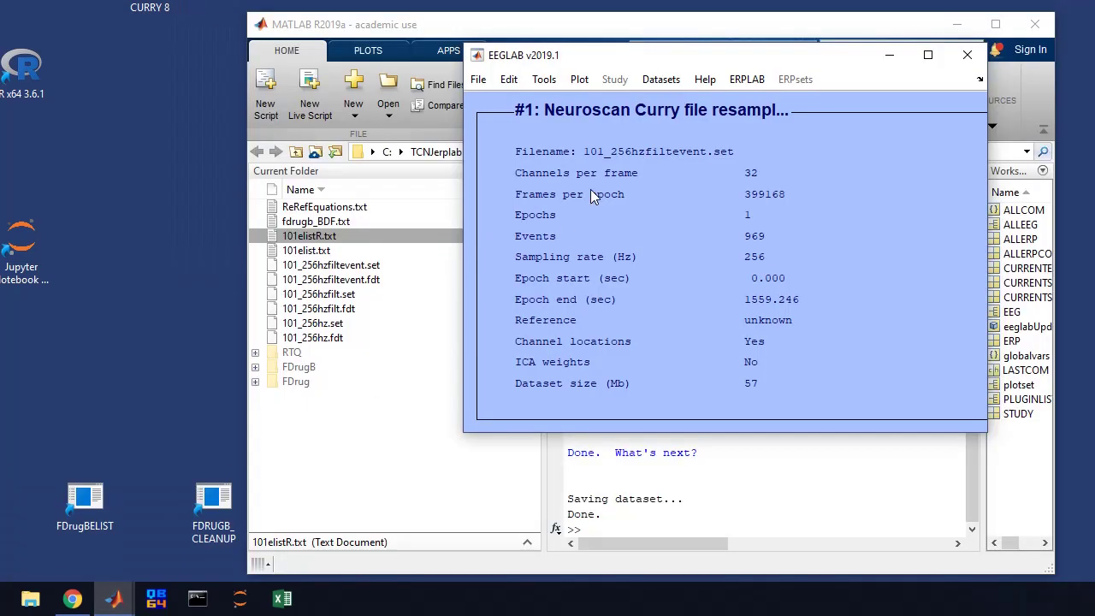
drag(687, 65, 275, 73)
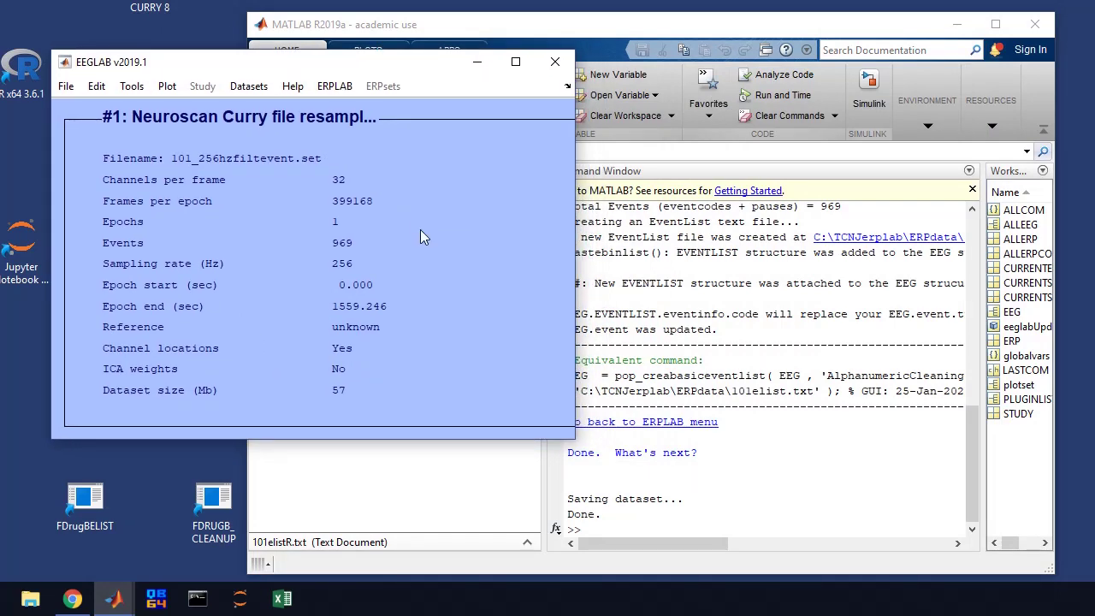
click(326, 86)
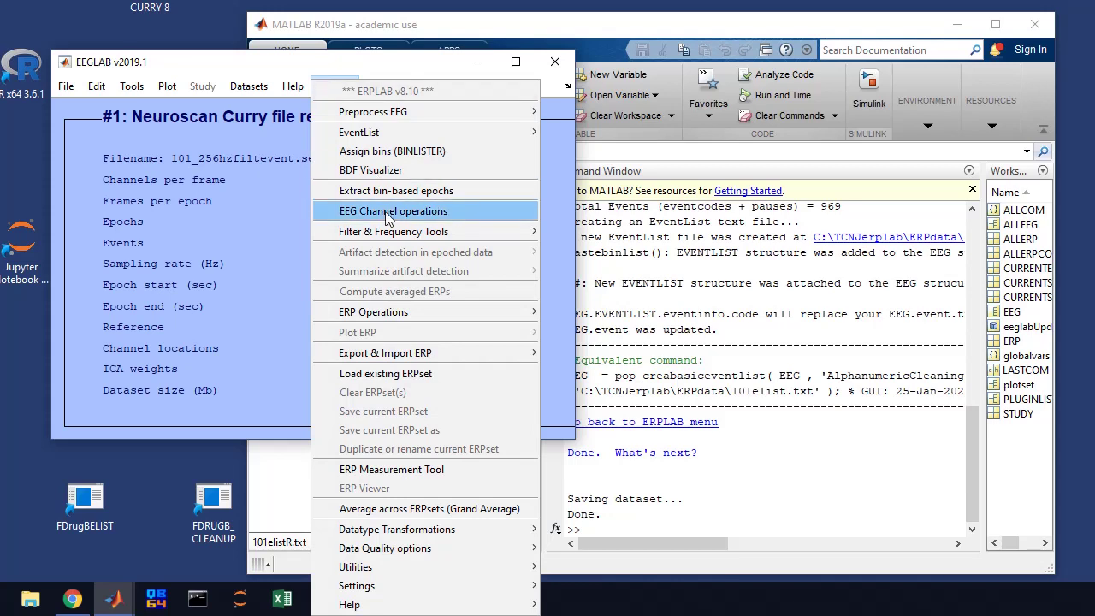
mouse_move(395, 135)
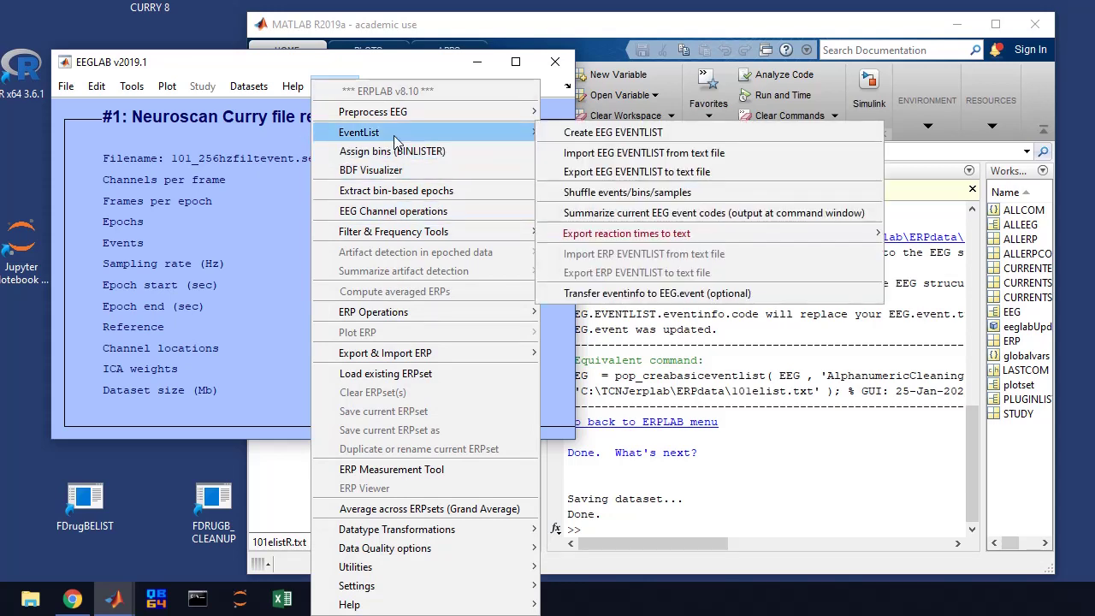
click(622, 156)
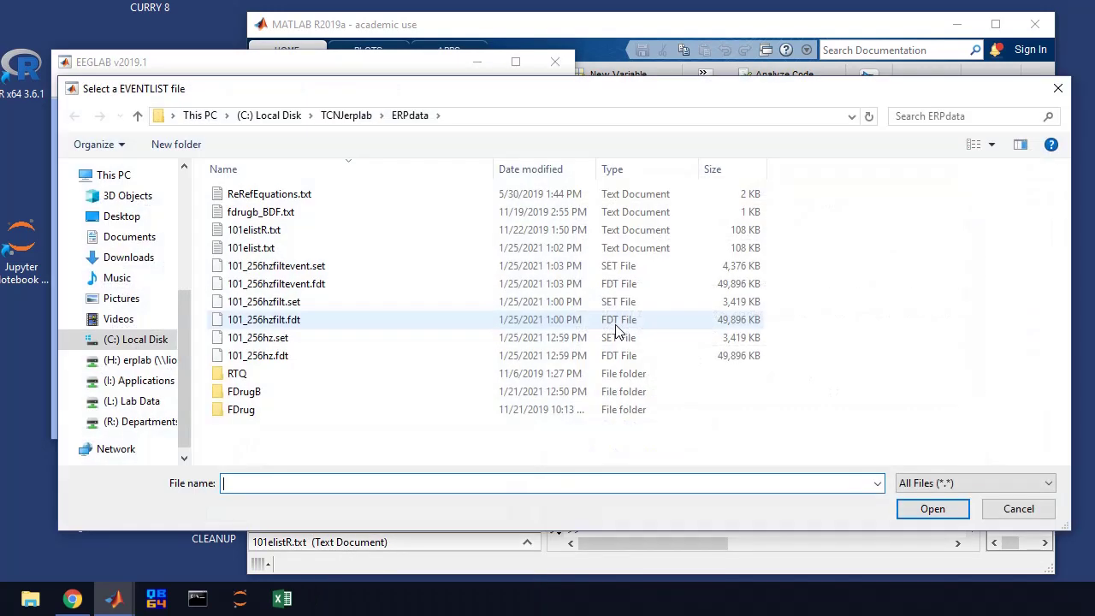
click(255, 231)
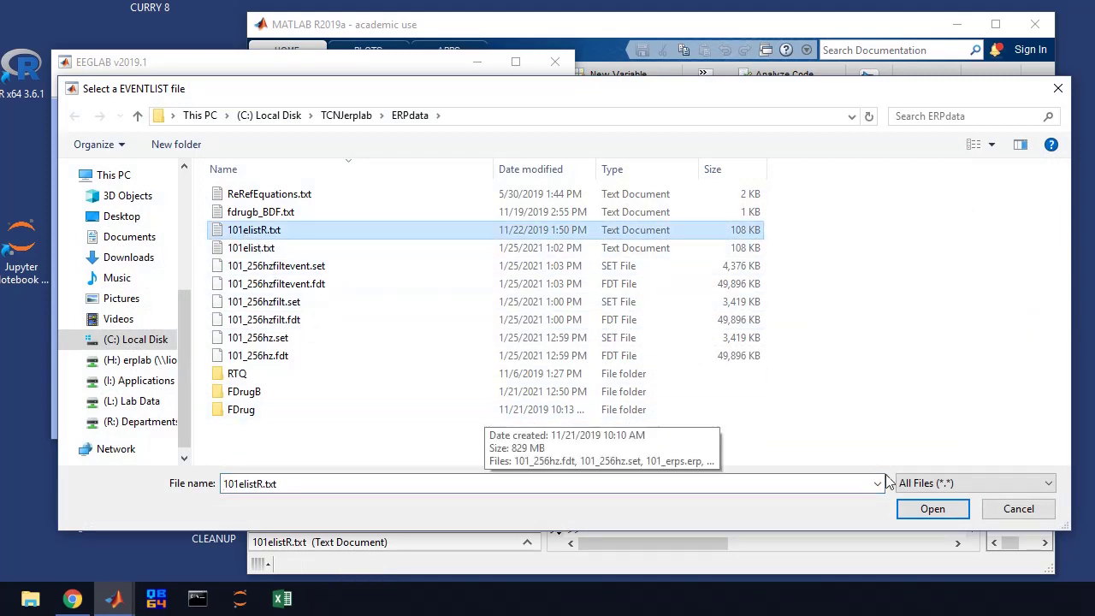
click(917, 516)
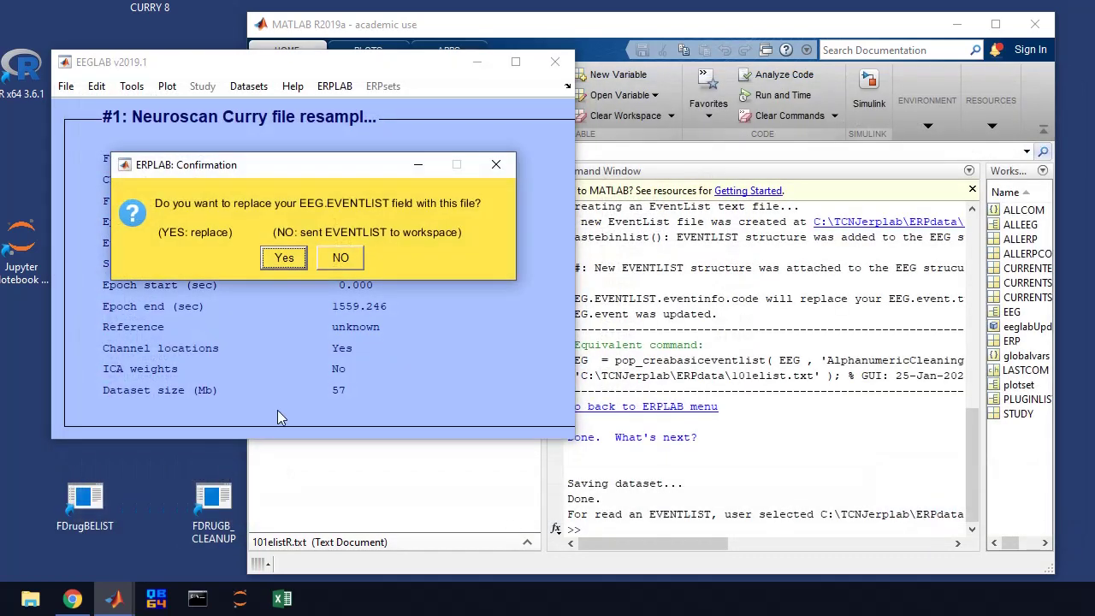
Replace the EVENTLIST and save the dataset as 101_256hzfilteventR, overwriting it in memory
click(283, 258)
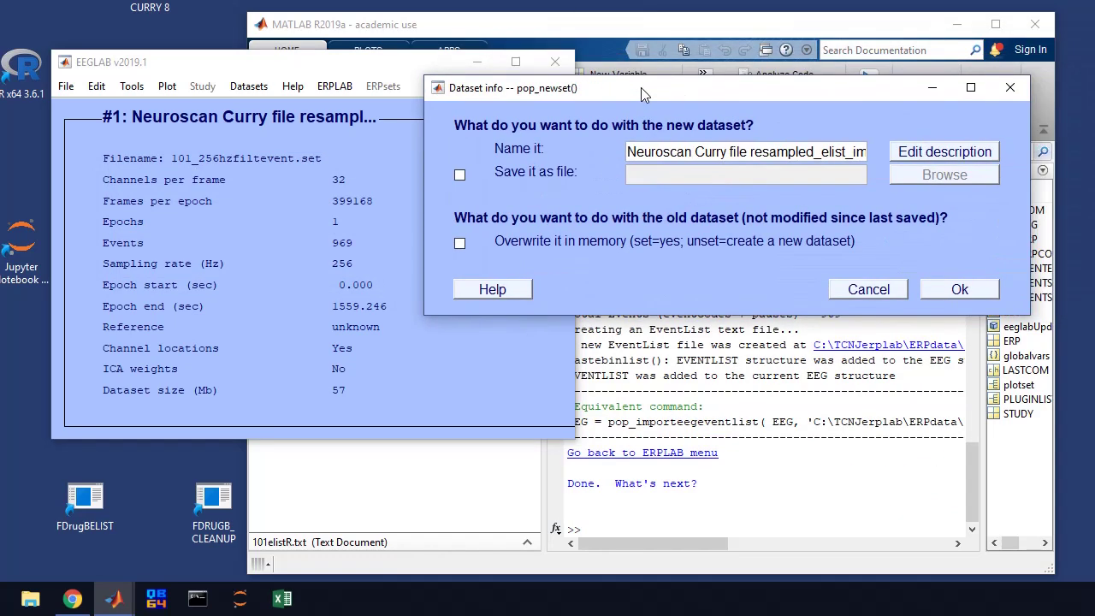
click(459, 175)
click(459, 243)
click(662, 172)
text(101_256hzfiltevent)
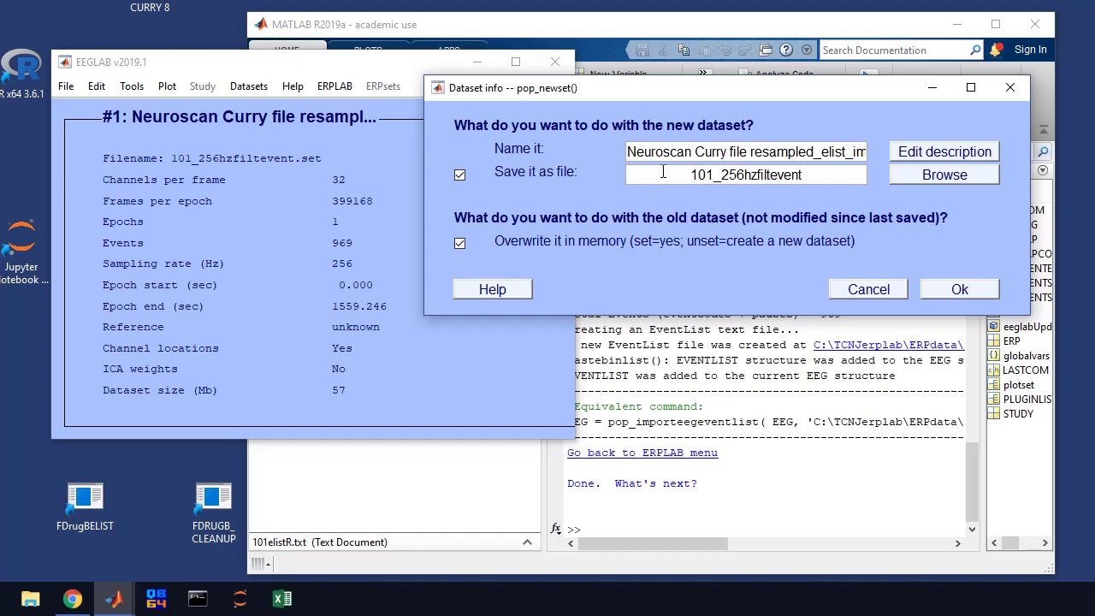
text(R)
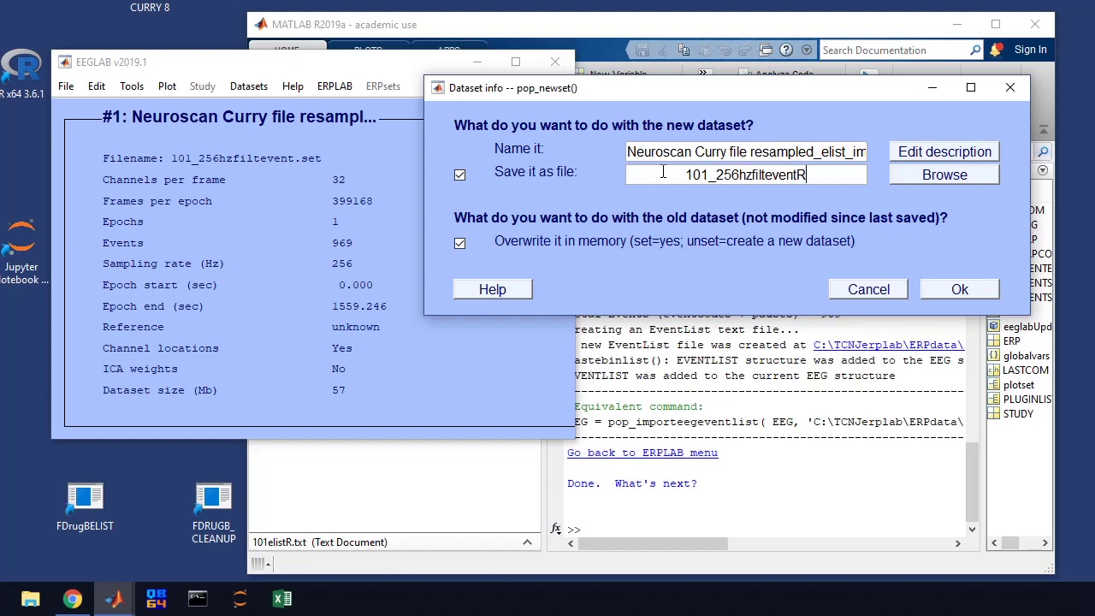
double_click(662, 172)
key(ctrl+c)
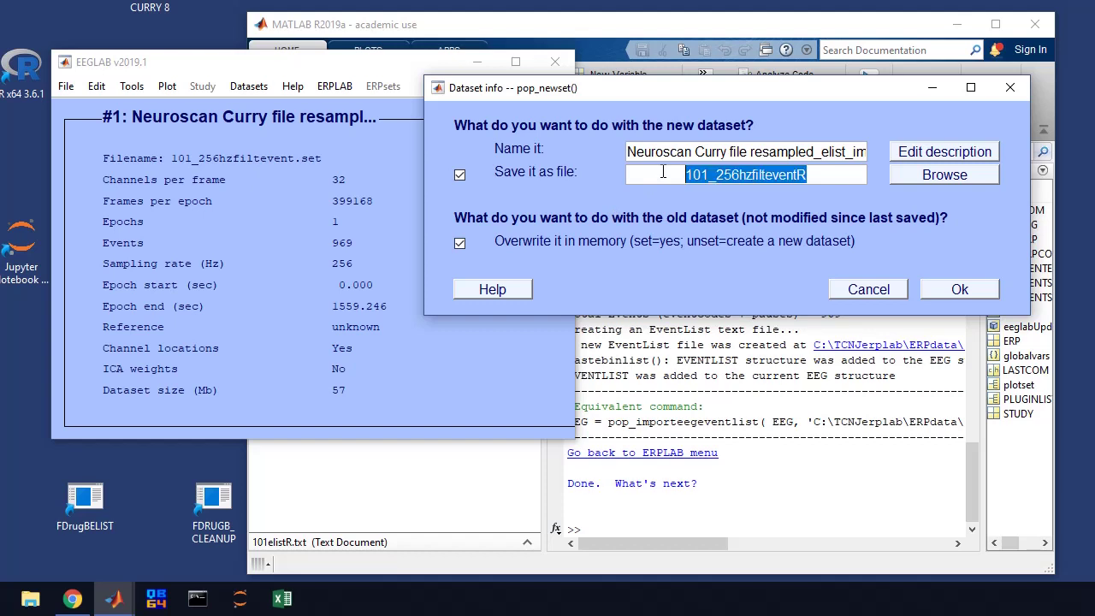
click(954, 288)
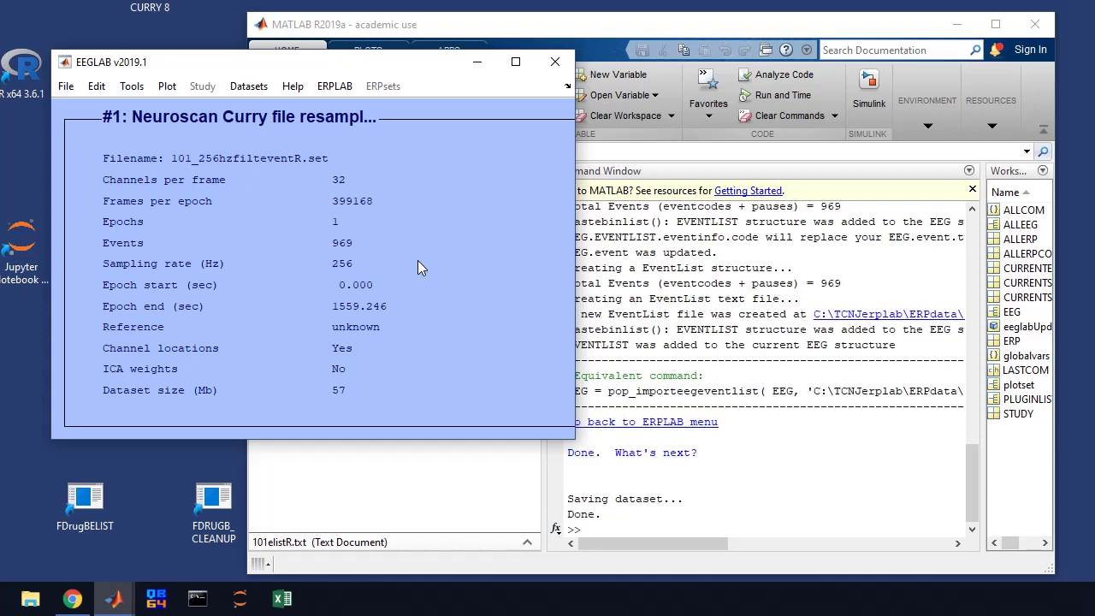
Run BINLISTER with output file 101binlist.txt and choose to save the resulting dataset
click(334, 86)
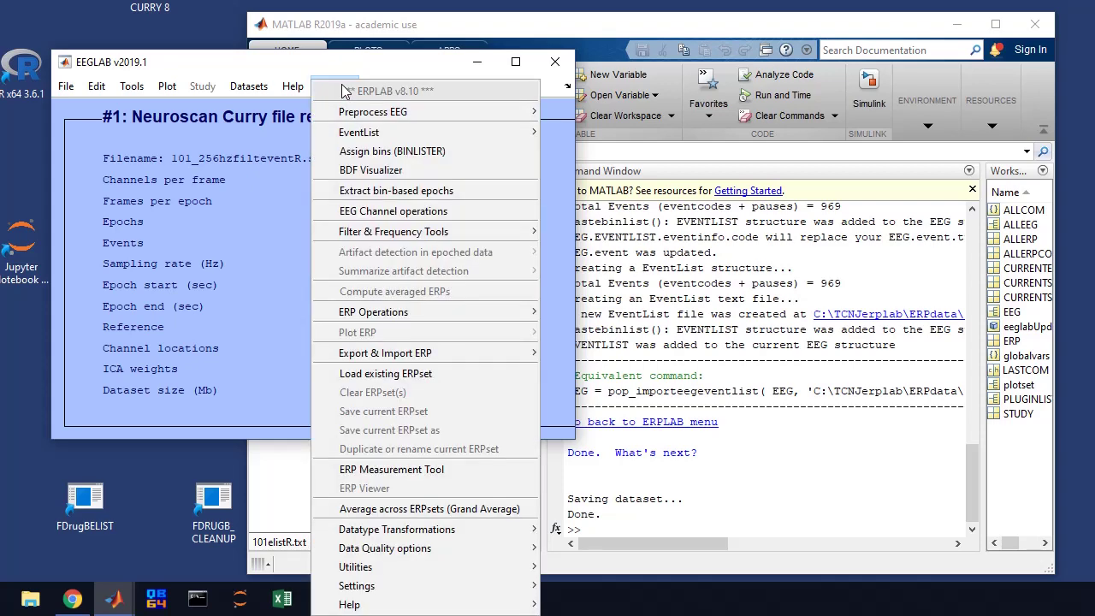
click(365, 156)
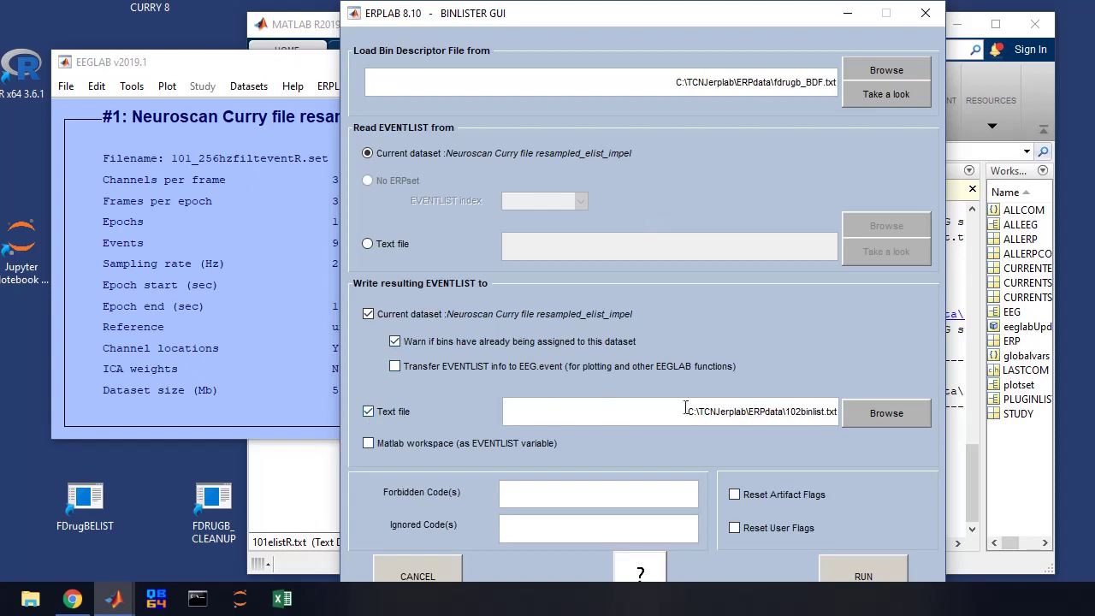
click(796, 411)
key(Delete)
text(1)
click(859, 571)
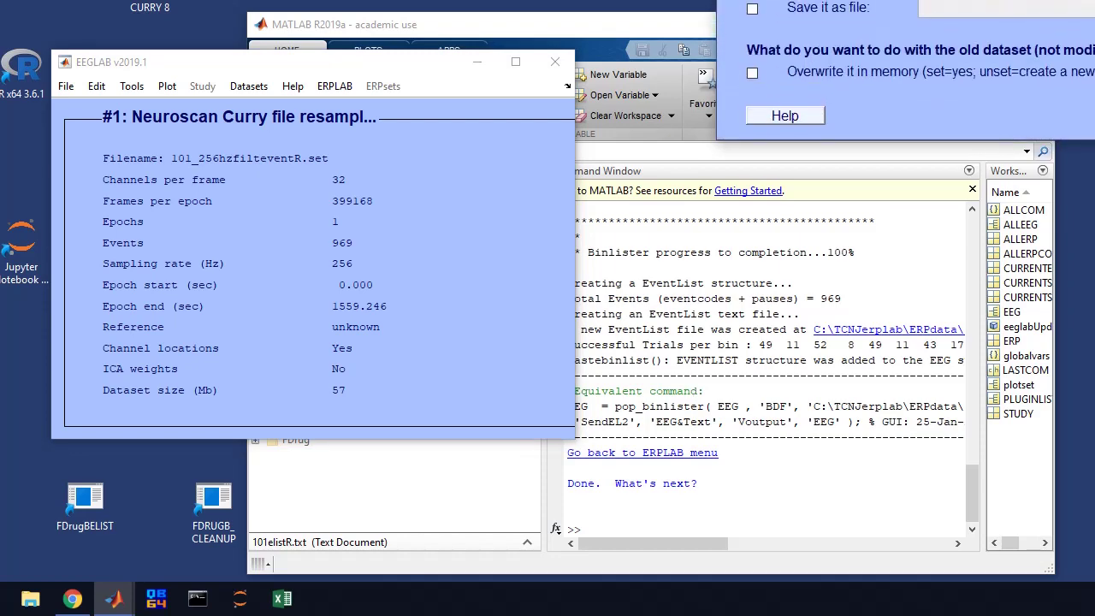
drag(706, 79, 662, 65)
click(514, 142)
Save the binned dataset as 101_256hzfilteventRbin, overwriting the old one in memory
click(514, 207)
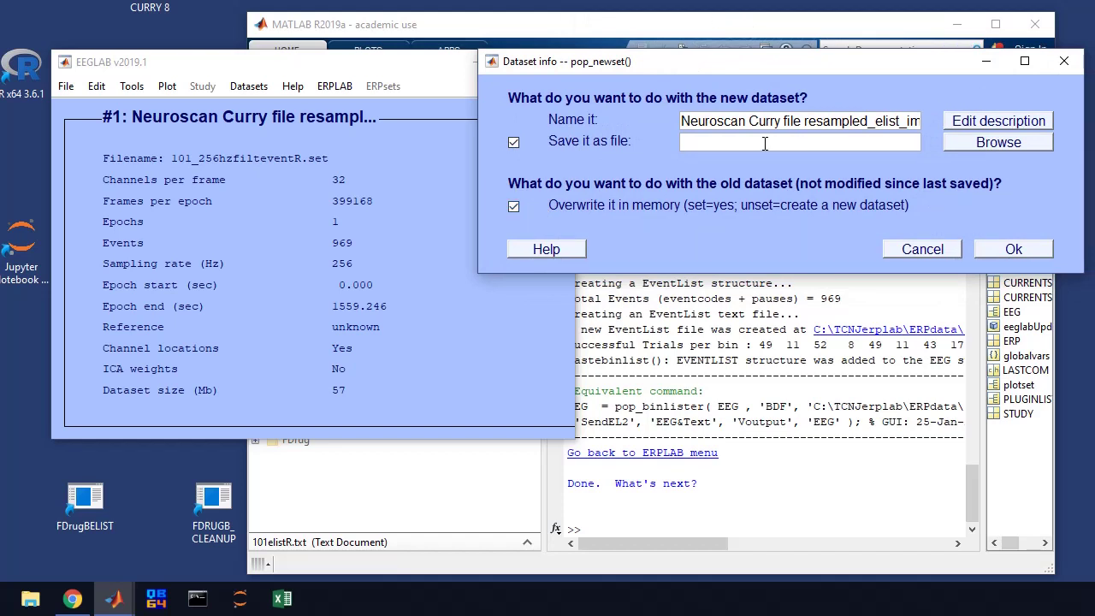
click(765, 143)
key(ctrl+v)
text(bin)
key(ctrl+a)
key(ctrl+c)
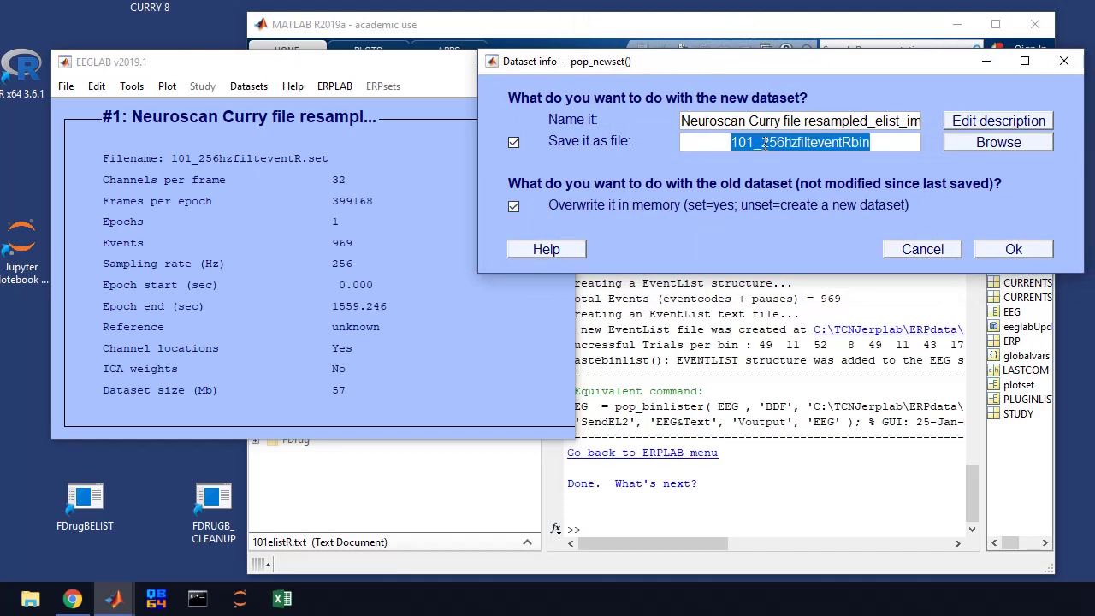
key(Home)
key(Right)
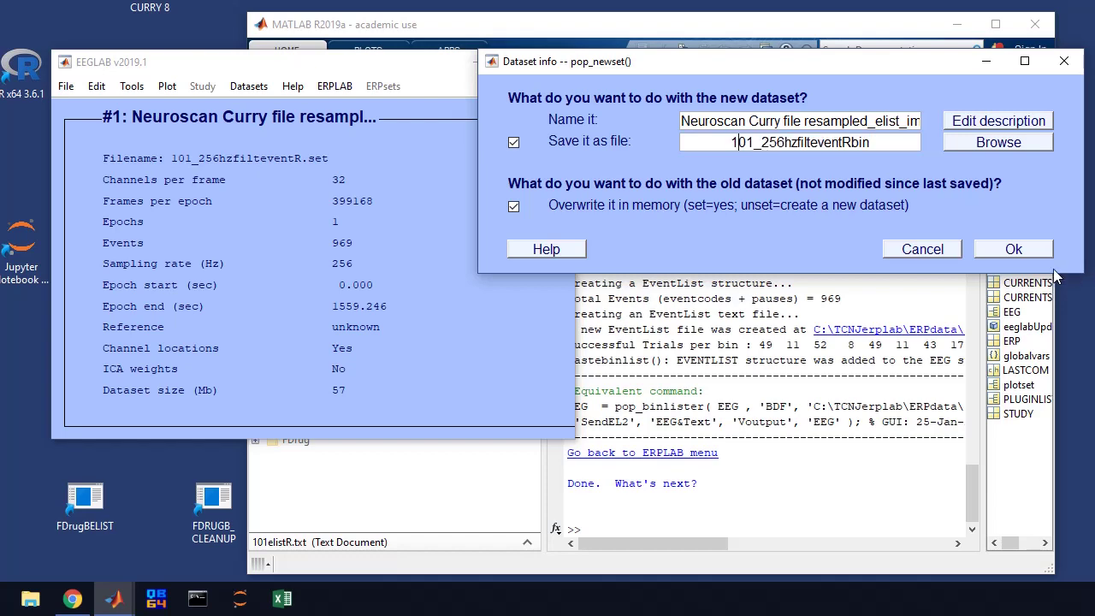
click(1018, 248)
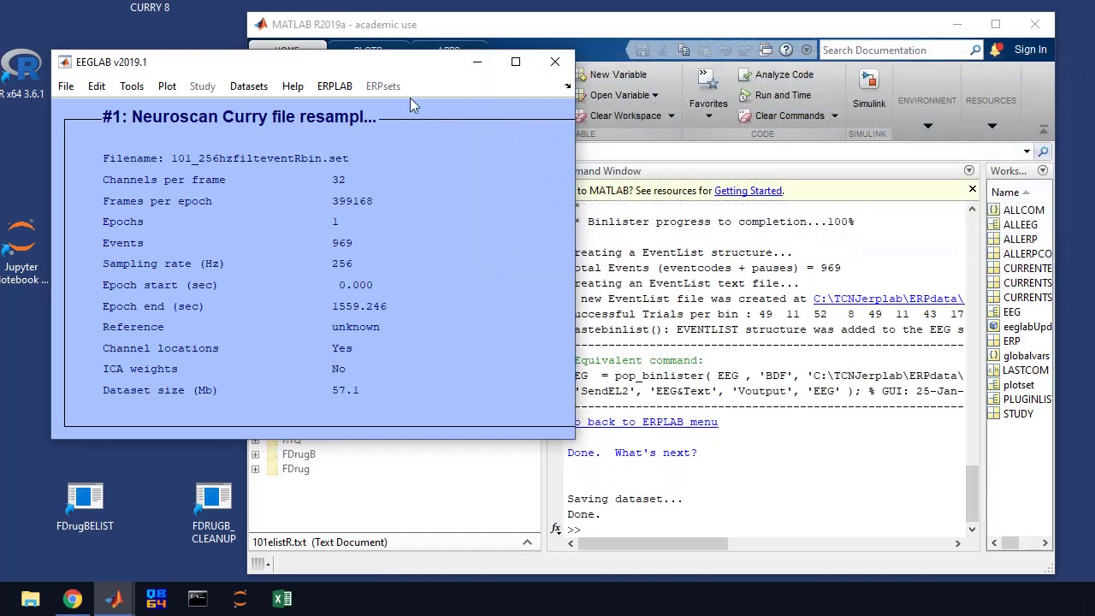
drag(359, 68, 332, 40)
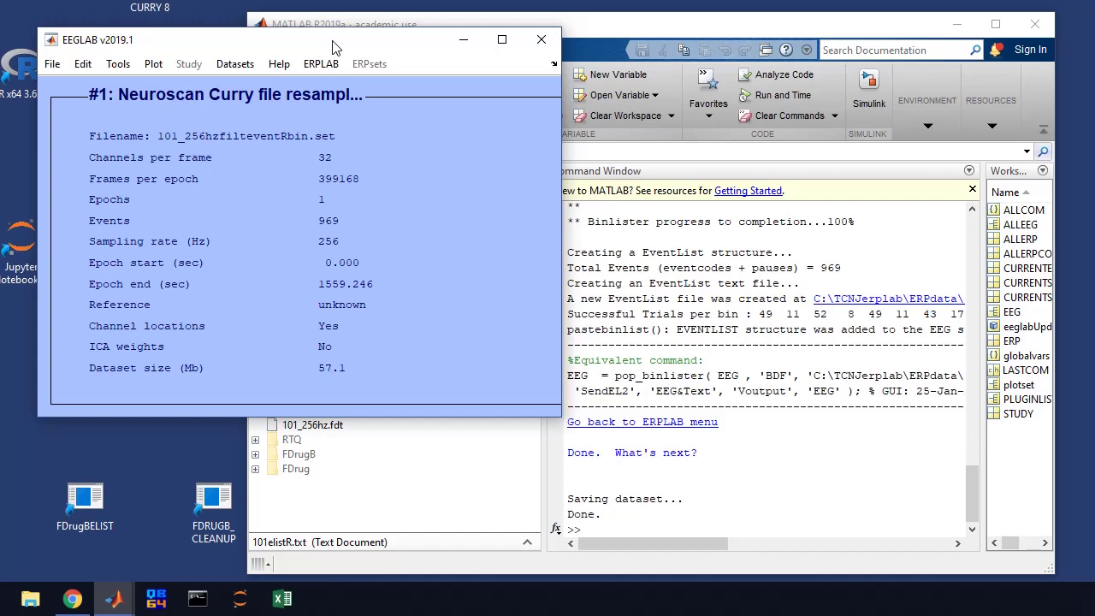
click(148, 68)
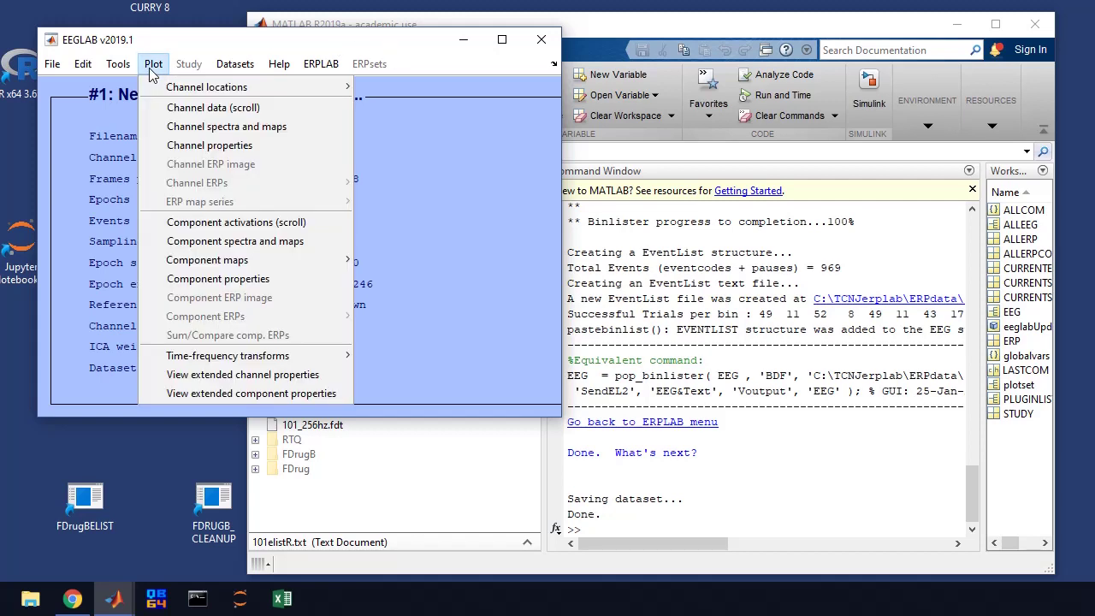
click(173, 103)
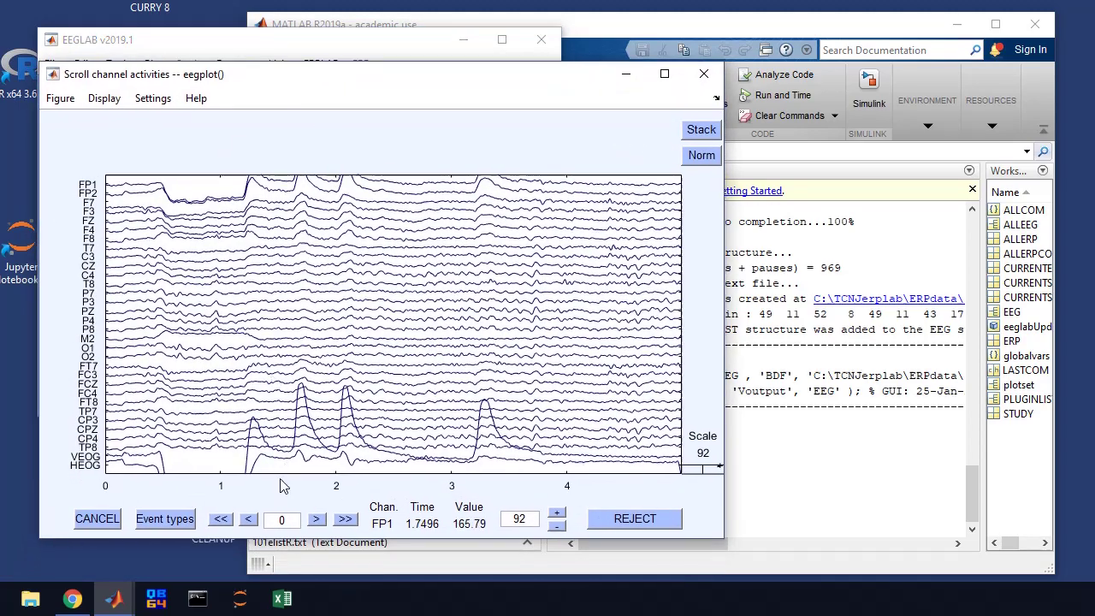
click(318, 520)
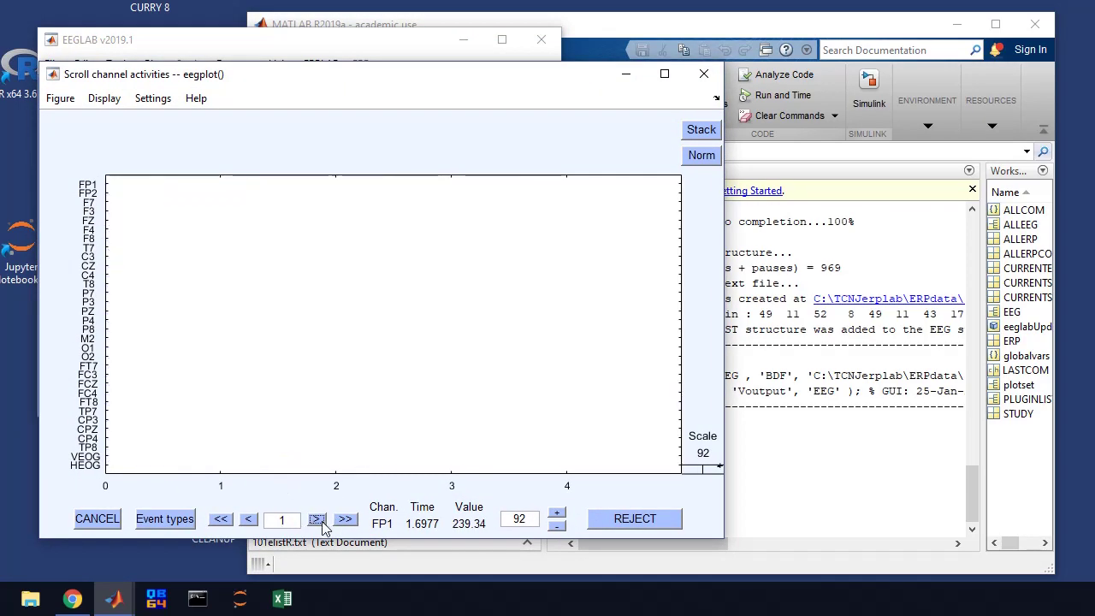
click(318, 520)
click(316, 520)
click(316, 519)
click(315, 519)
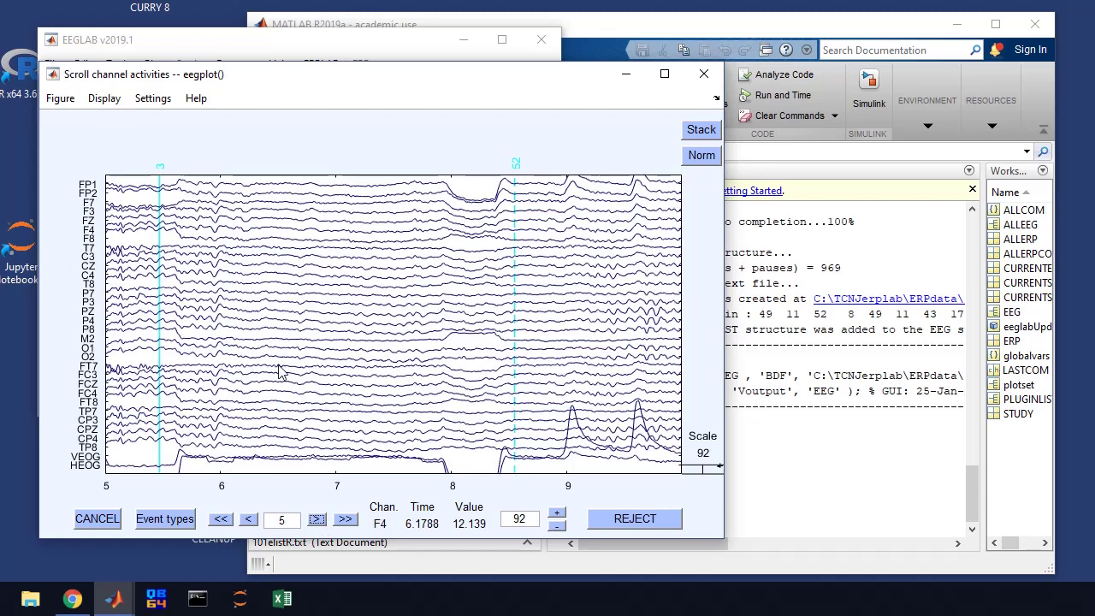
click(315, 519)
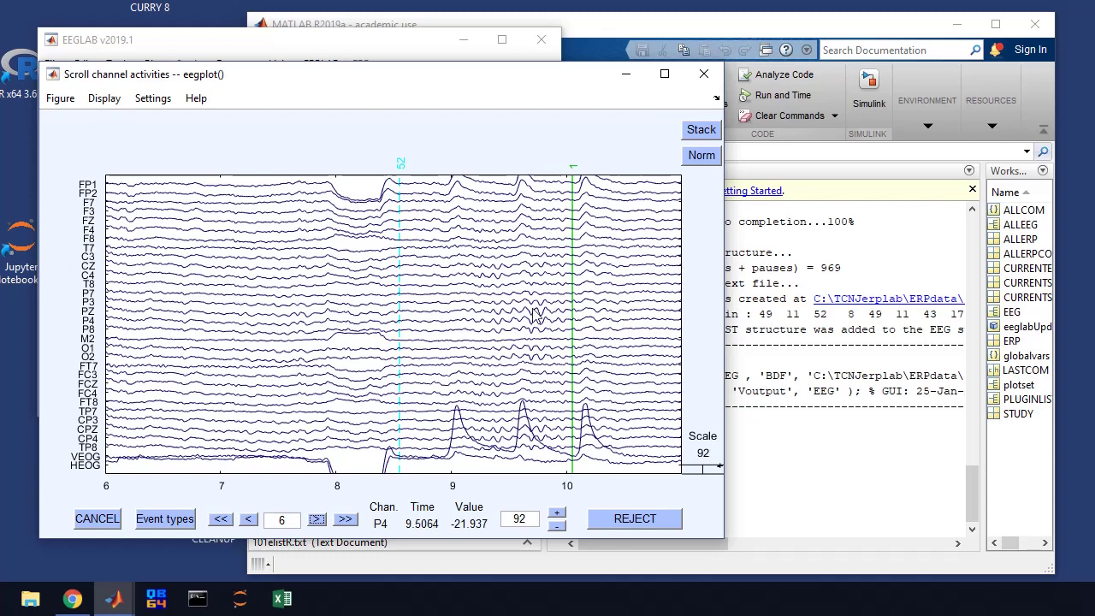
Extract bin-based epochs from -200 to 1500 ms with pre-stimulus baseline correction
click(703, 74)
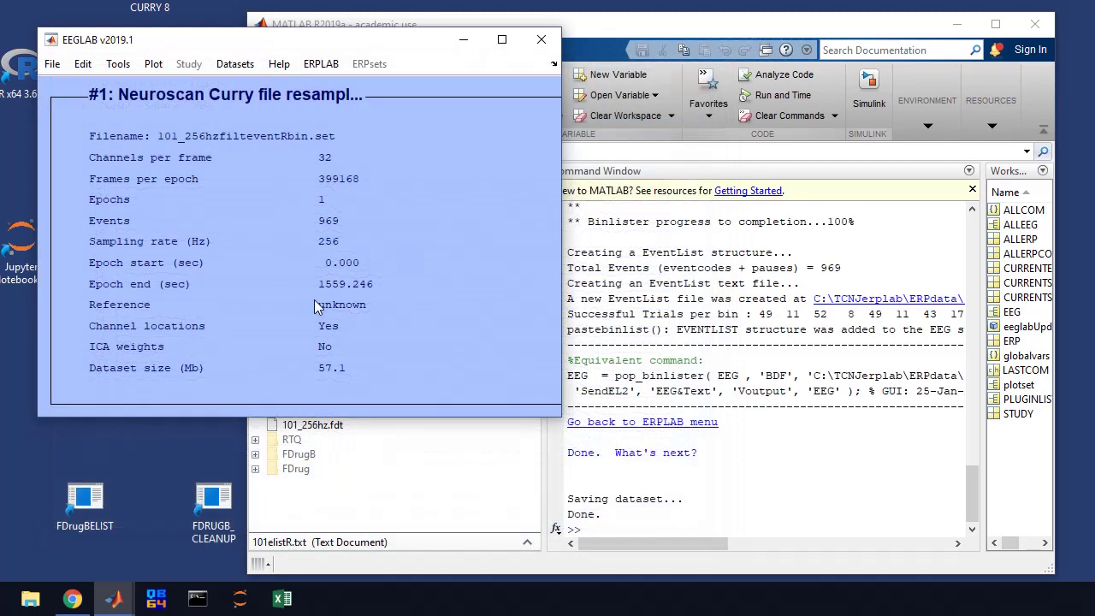
click(321, 69)
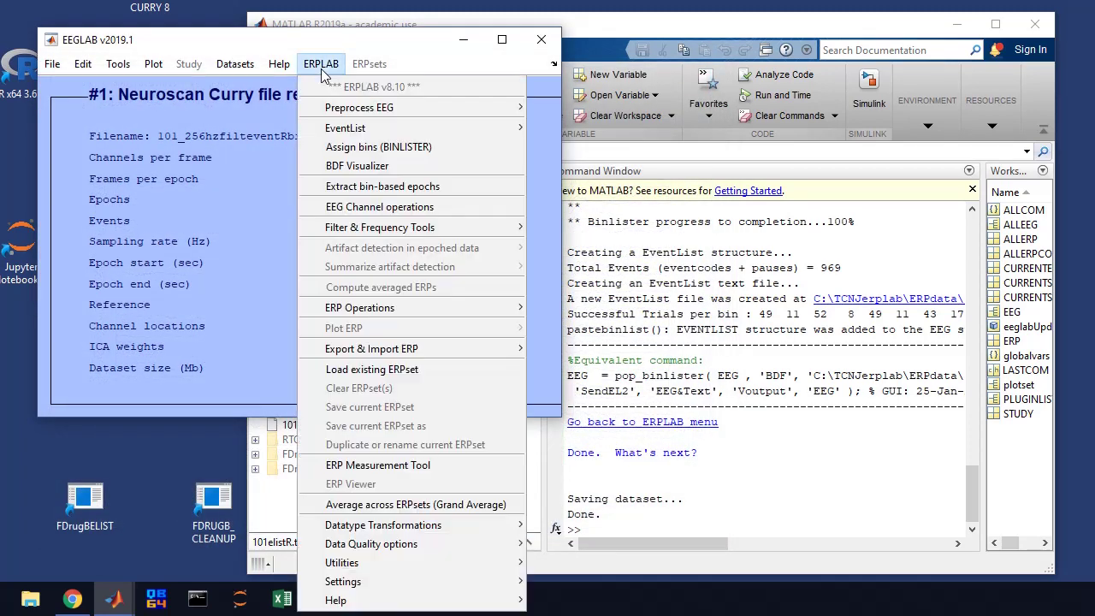
click(381, 186)
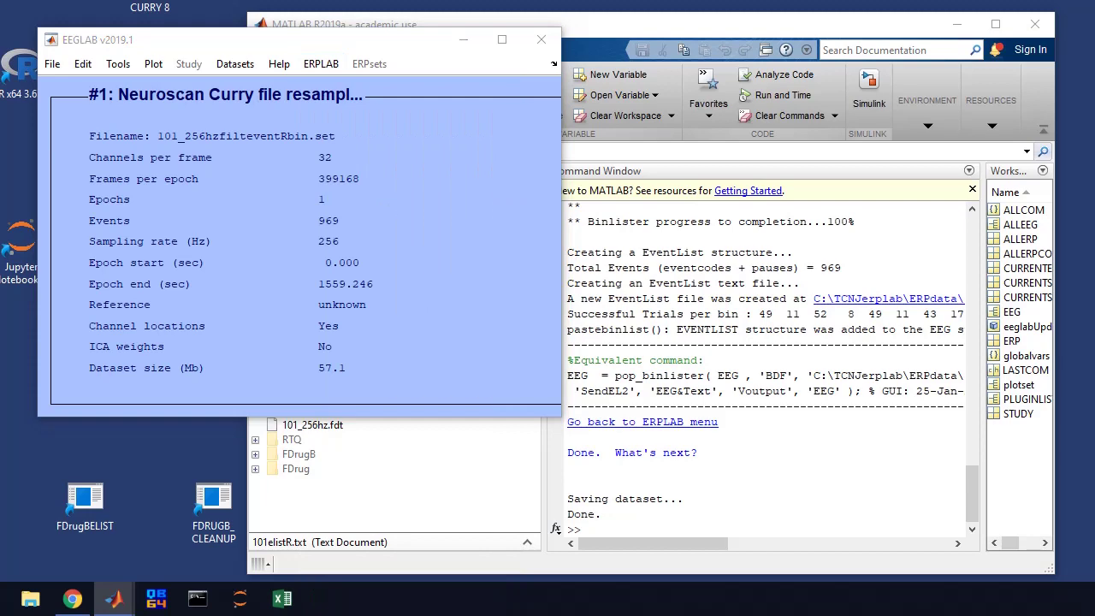
drag(382, 71, 462, 83)
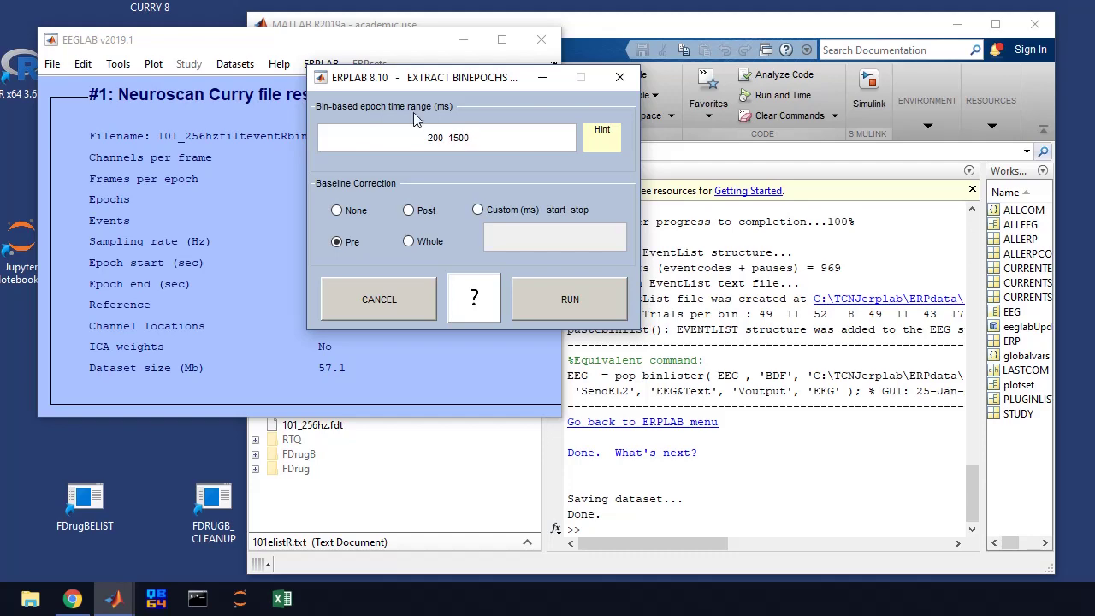
click(549, 297)
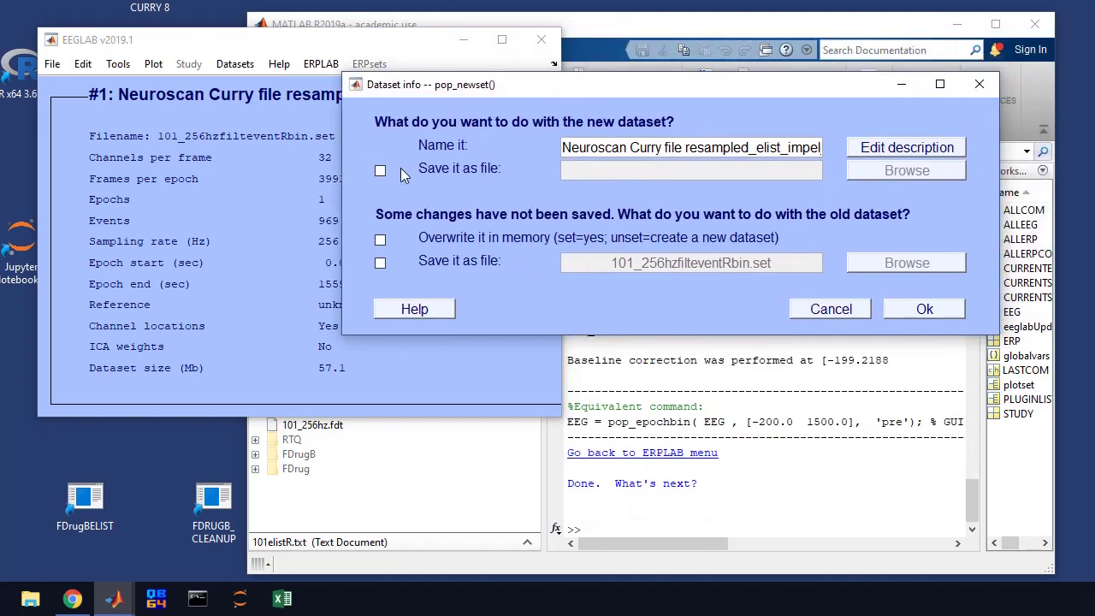
Save the epoched dataset as 101_256hzfilteventRbinepoch, overwriting it in memory
click(379, 171)
click(380, 240)
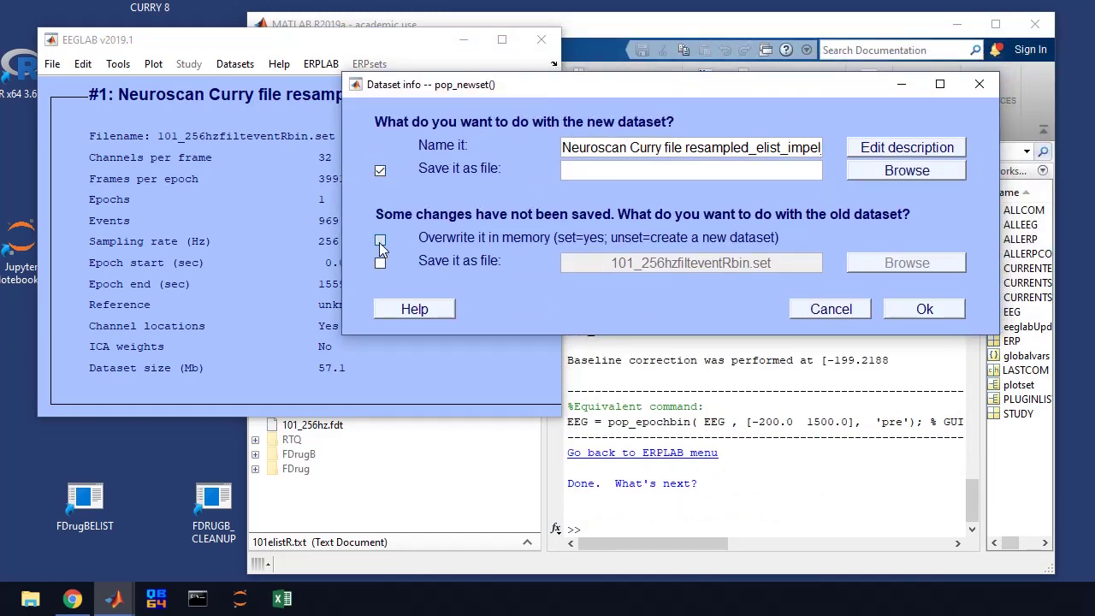
click(591, 169)
key(ctrl+v)
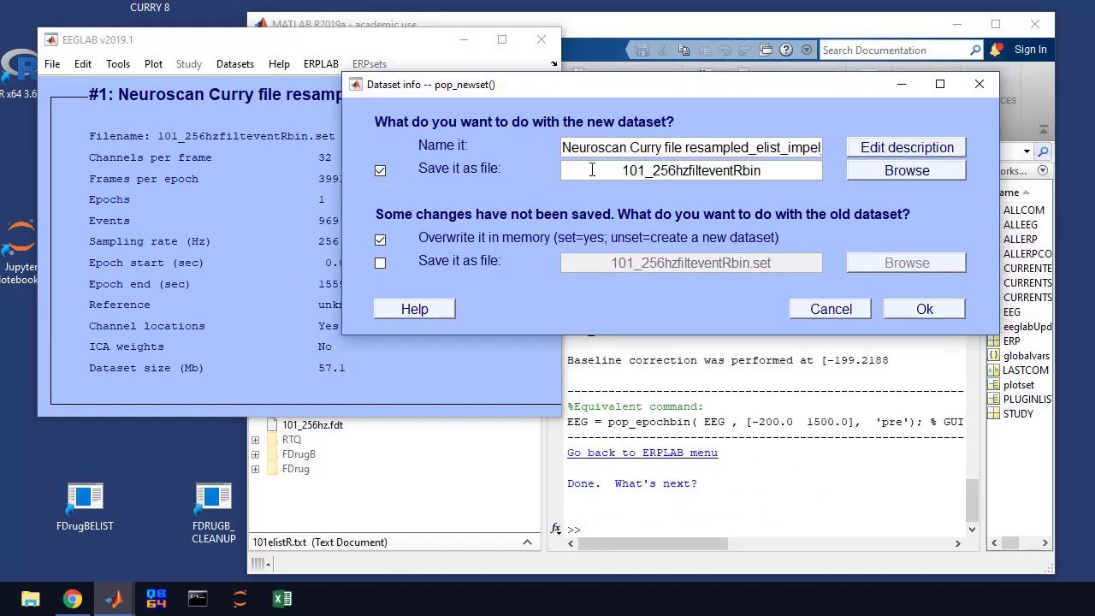
text(epoch)
key(ctrl+a)
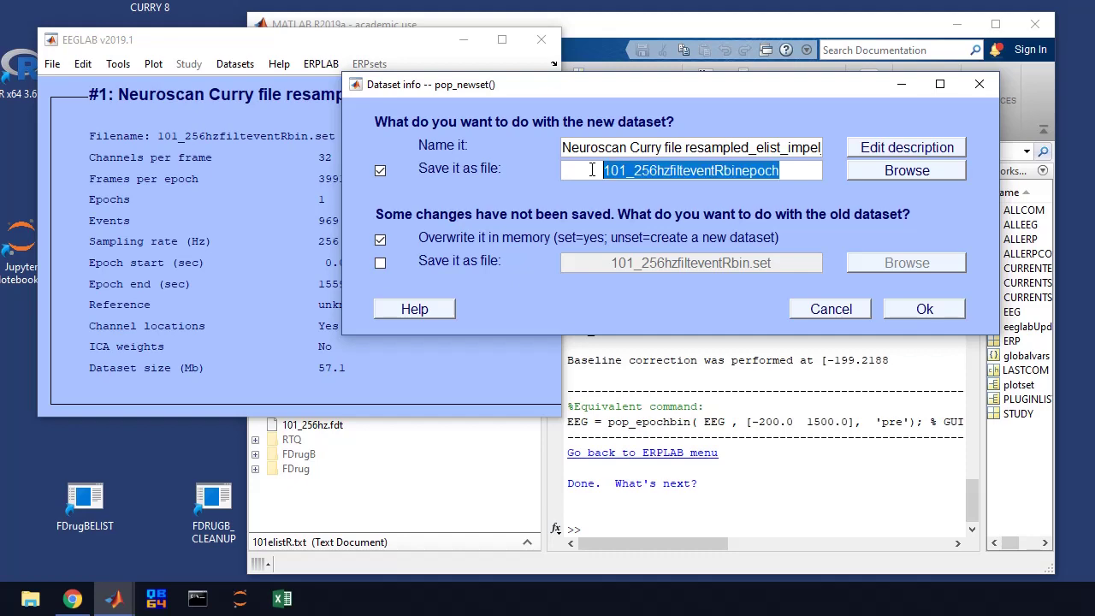
click(922, 309)
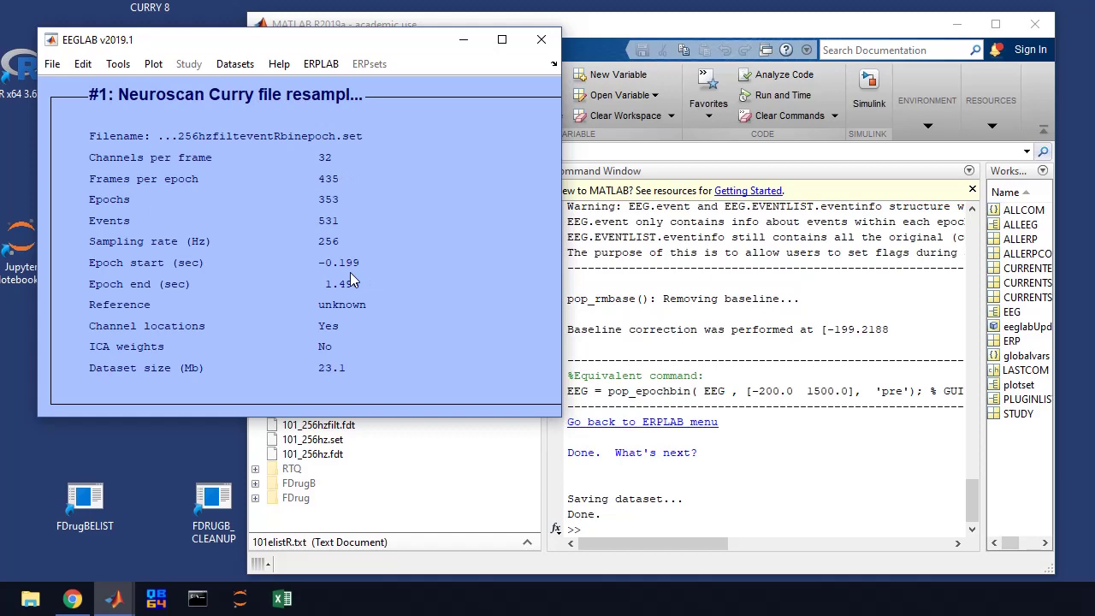
click(153, 63)
click(178, 110)
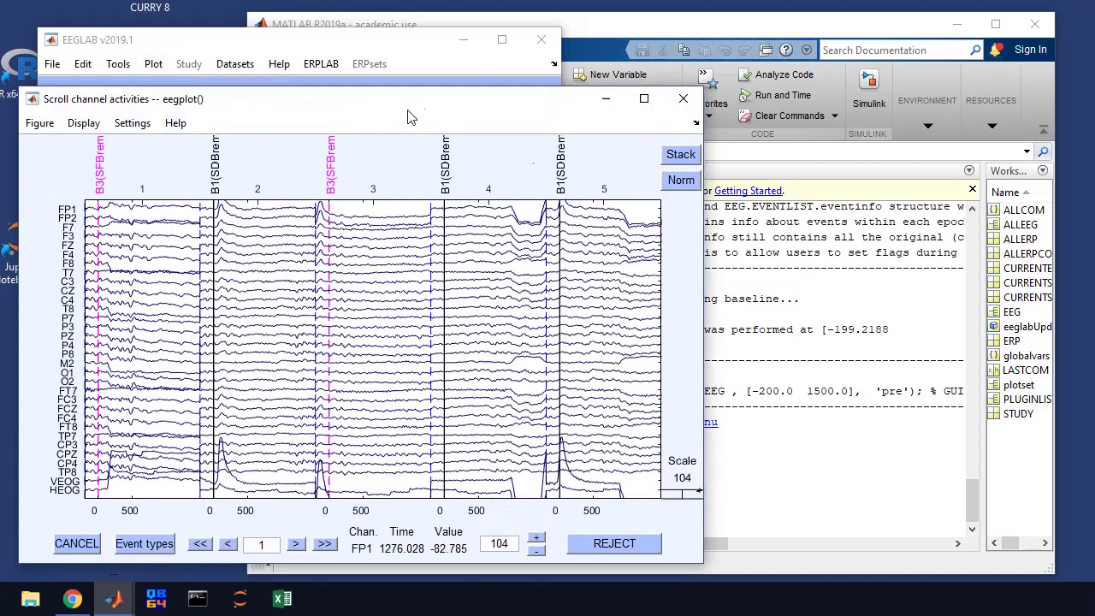
drag(408, 115, 481, 92)
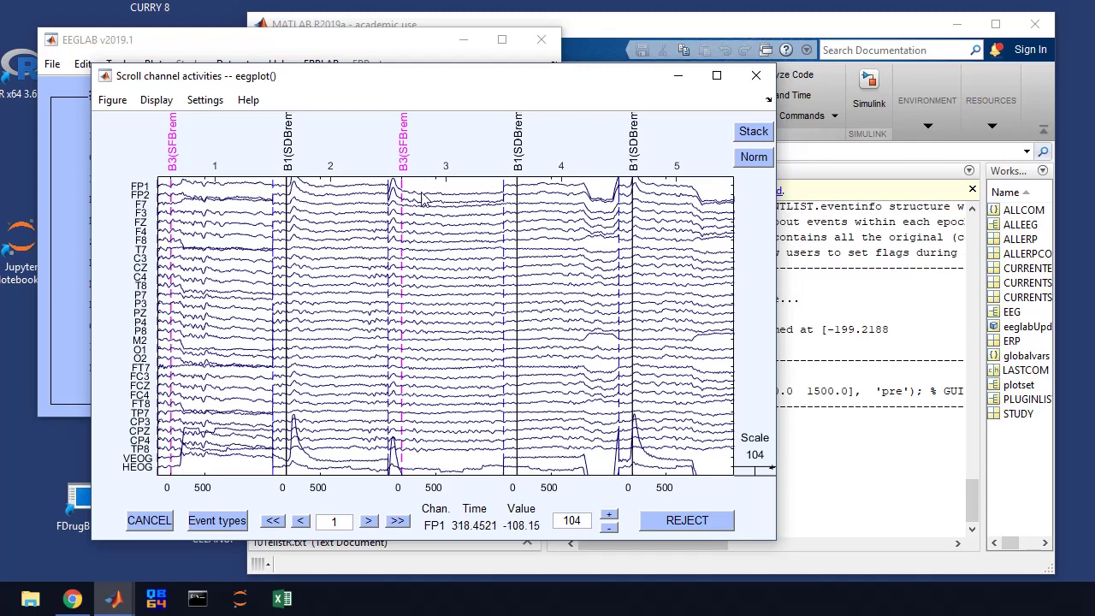
click(756, 76)
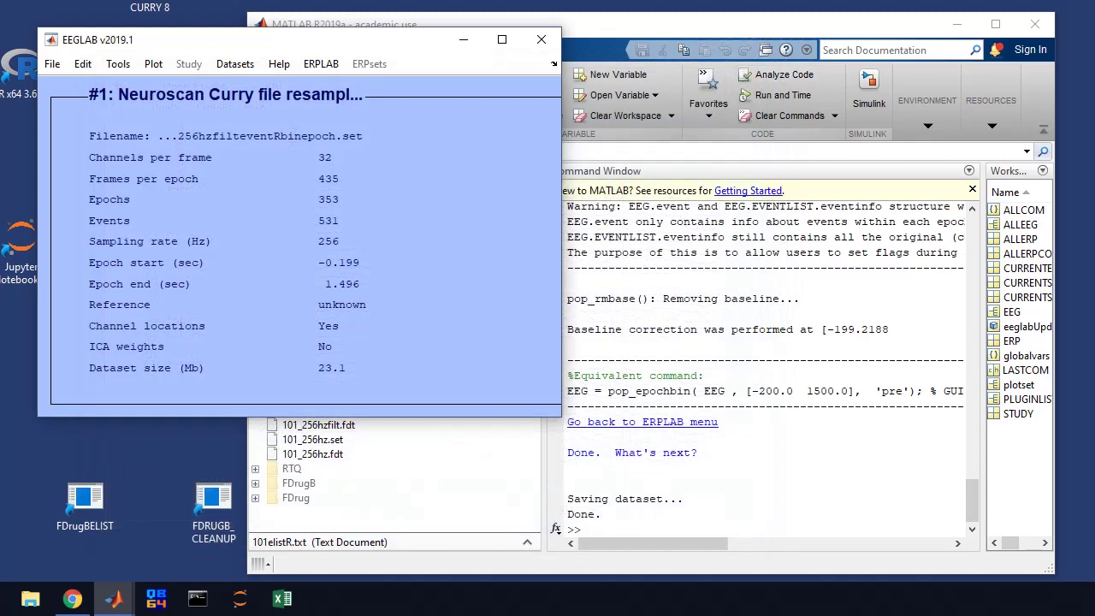